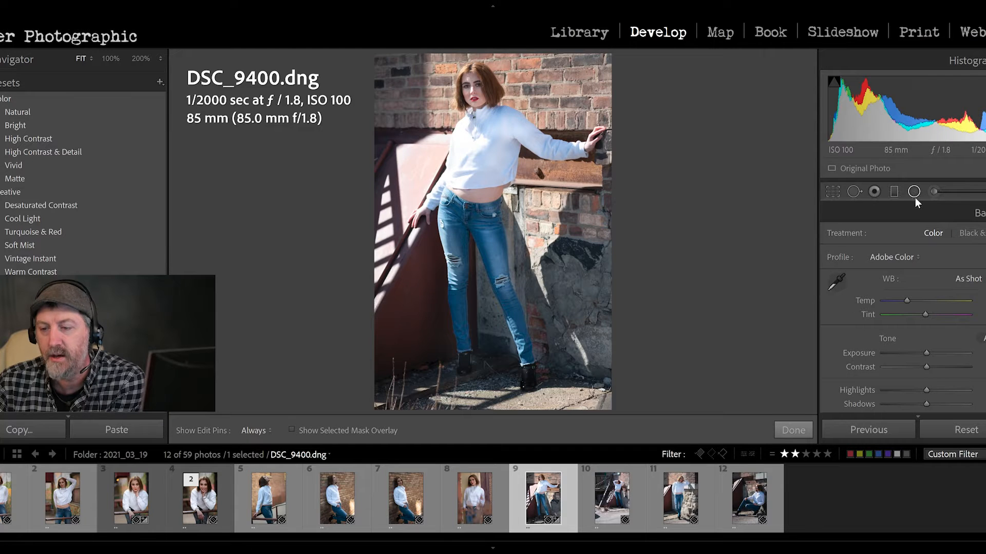
# Place a radial filter over the sunlit red metal panel beside the model and rotate it to follow the panel's slope.
pyautogui.press('m')
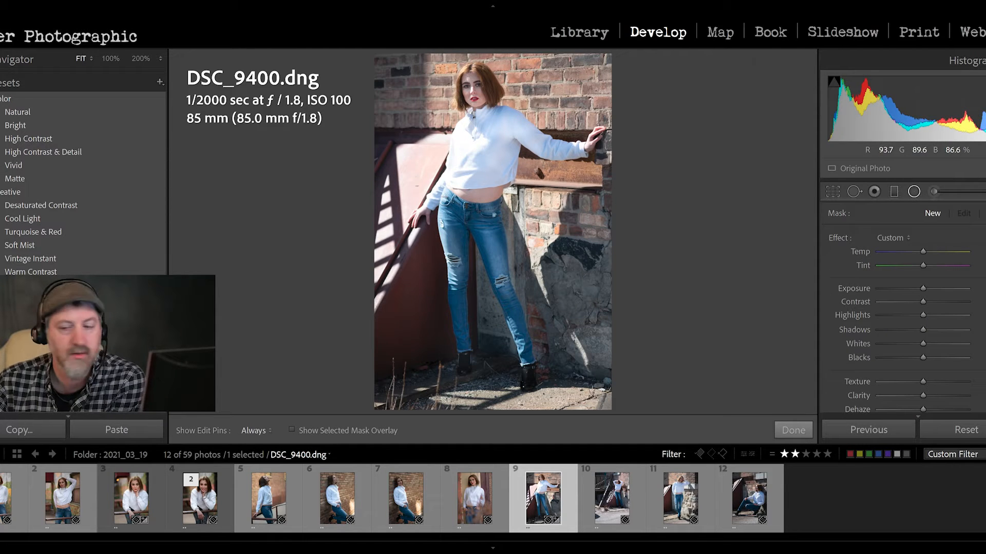
pyautogui.moveTo(417, 176); pyautogui.dragTo(464, 275)
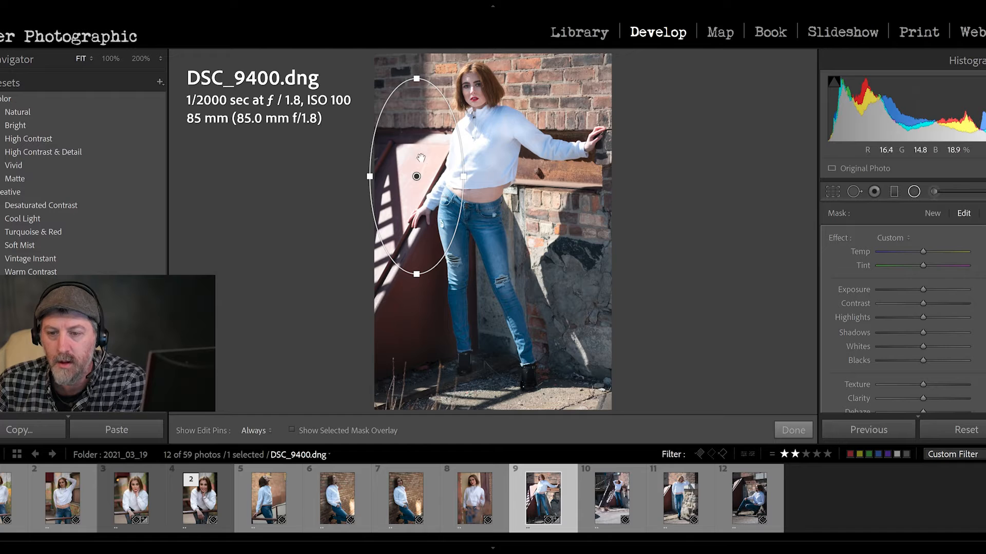
pyautogui.moveTo(417, 177); pyautogui.dragTo(403, 201)
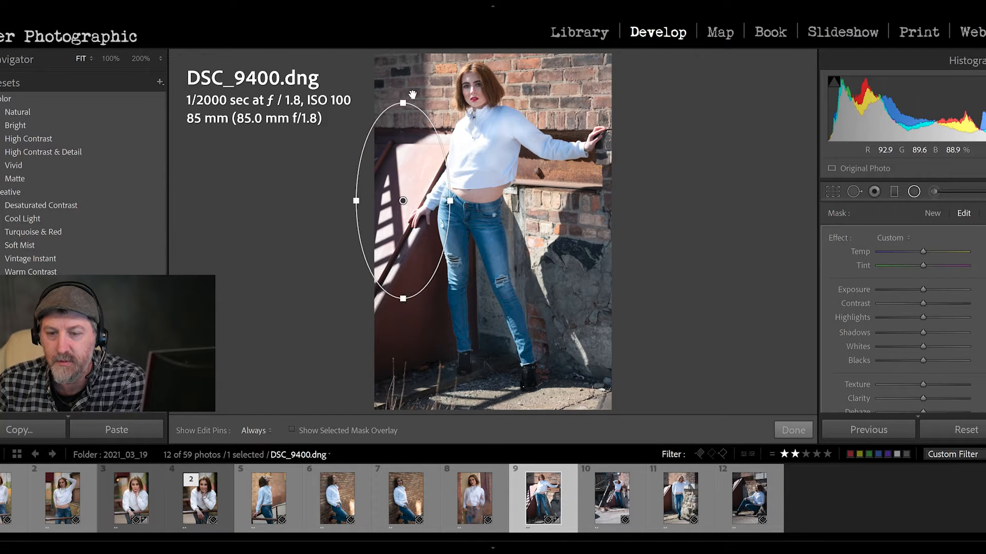
pyautogui.moveTo(412, 95); pyautogui.dragTo(445, 107)
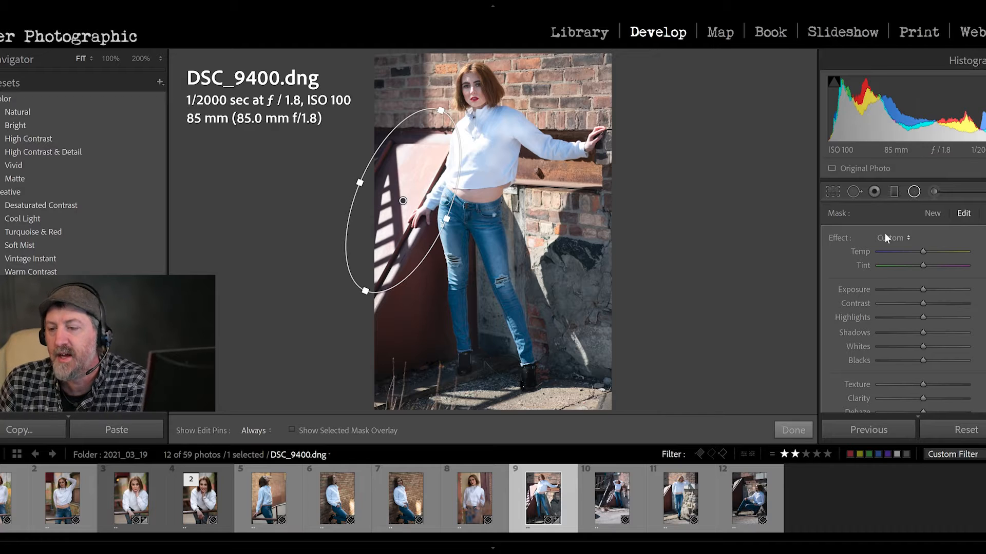
# Lower the Highlights of the red panel's radial filter, keep its Exposure near zero, and finish the filter.
pyautogui.click(902, 317)
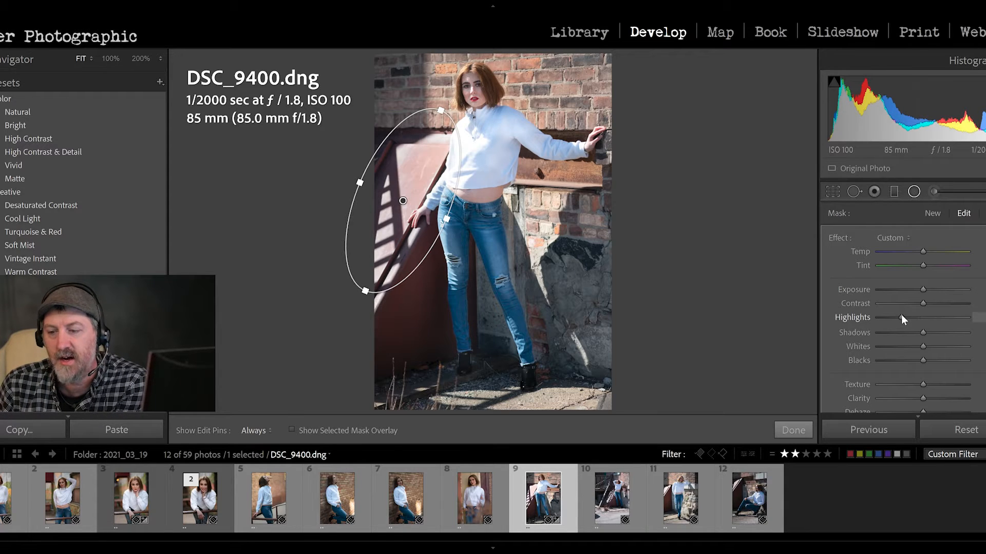
pyautogui.moveTo(900, 318); pyautogui.dragTo(888, 319)
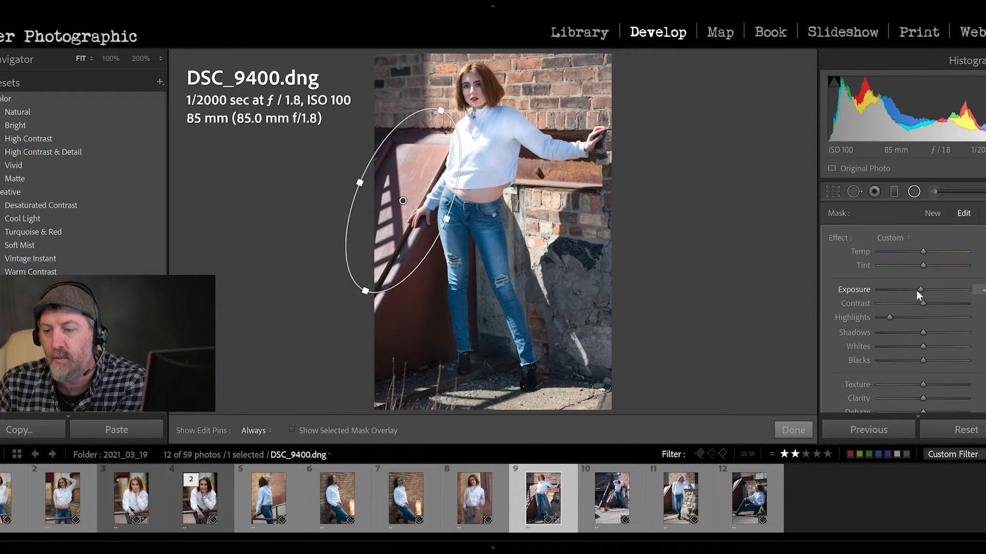
pyautogui.moveTo(919, 294)
pyautogui.mouseDown()
pyautogui.moveTo(902, 297)
pyautogui.moveTo(925, 295)
pyautogui.mouseUp()
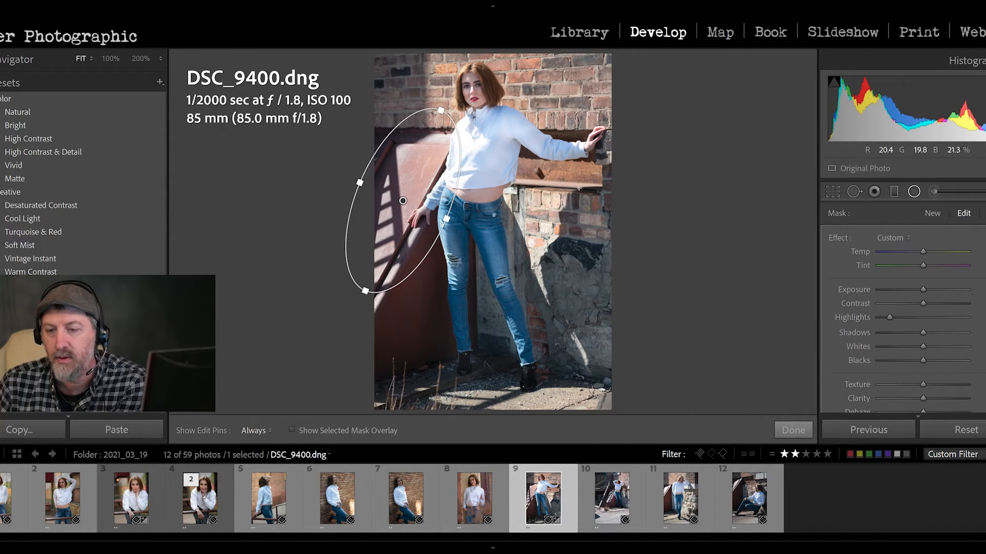
pyautogui.click(792, 431)
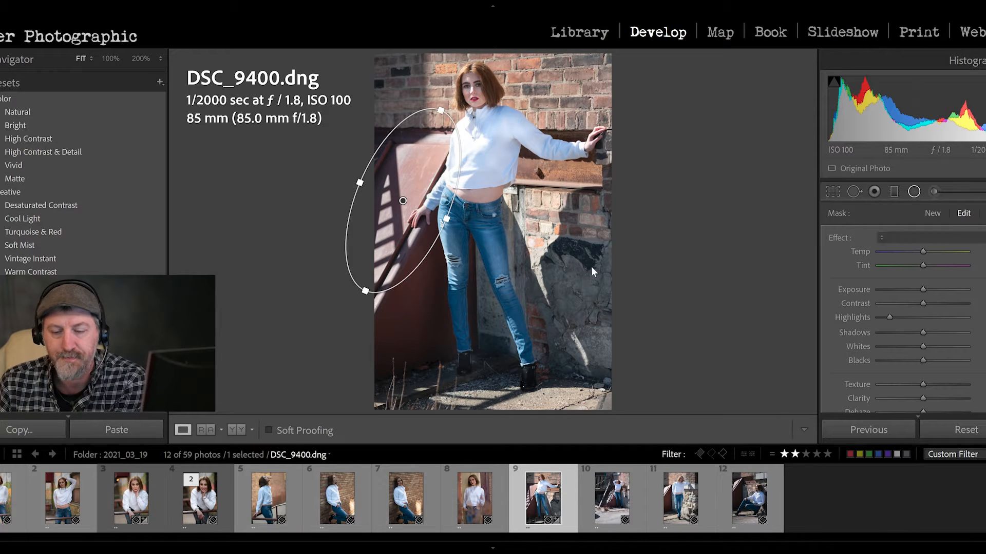
# Add a second, wide radial filter over the ground around the model's feet with reduced Highlights and slightly lower Whites.
pyautogui.click(914, 192)
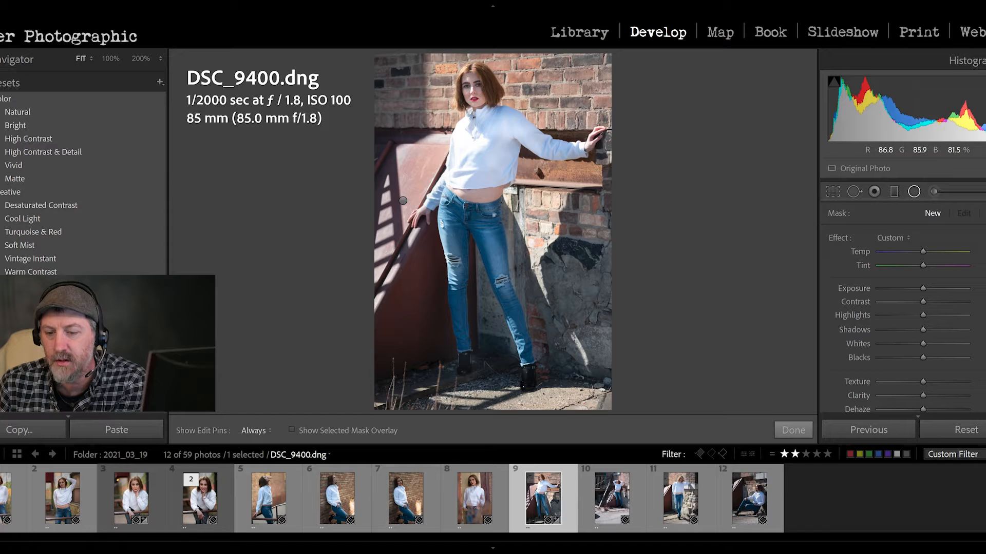
pyautogui.moveTo(529, 394); pyautogui.dragTo(637, 450)
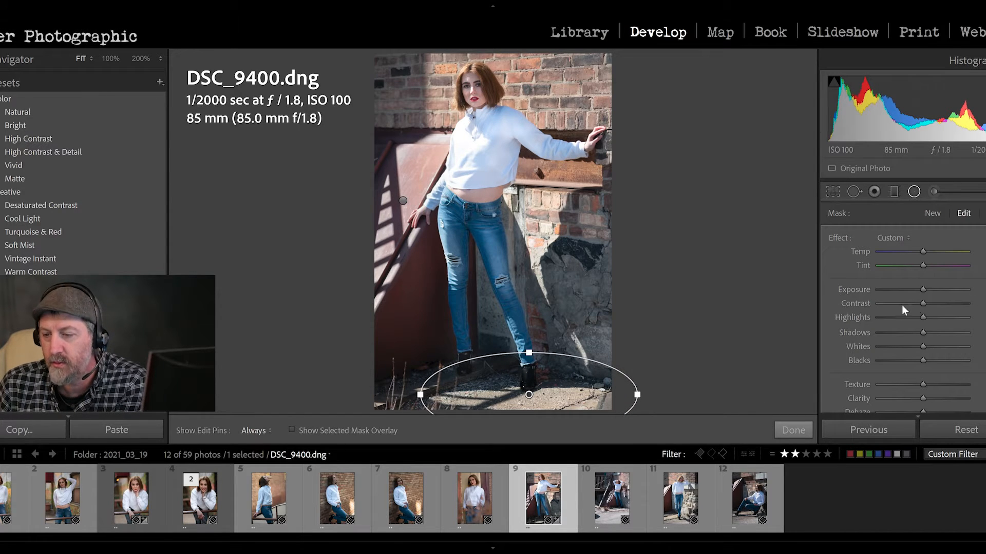
pyautogui.click(895, 317)
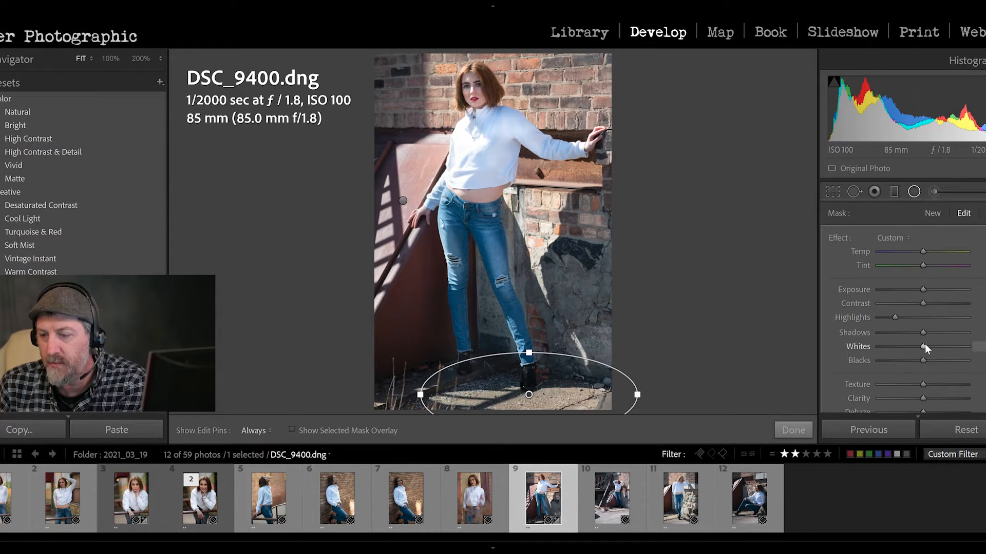
pyautogui.moveTo(916, 347); pyautogui.dragTo(913, 347)
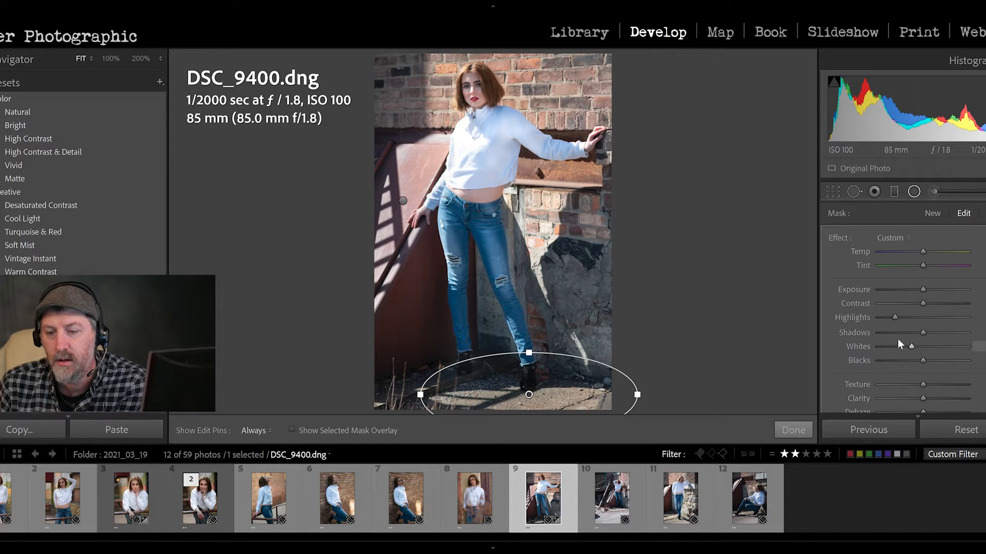
pyautogui.click(793, 431)
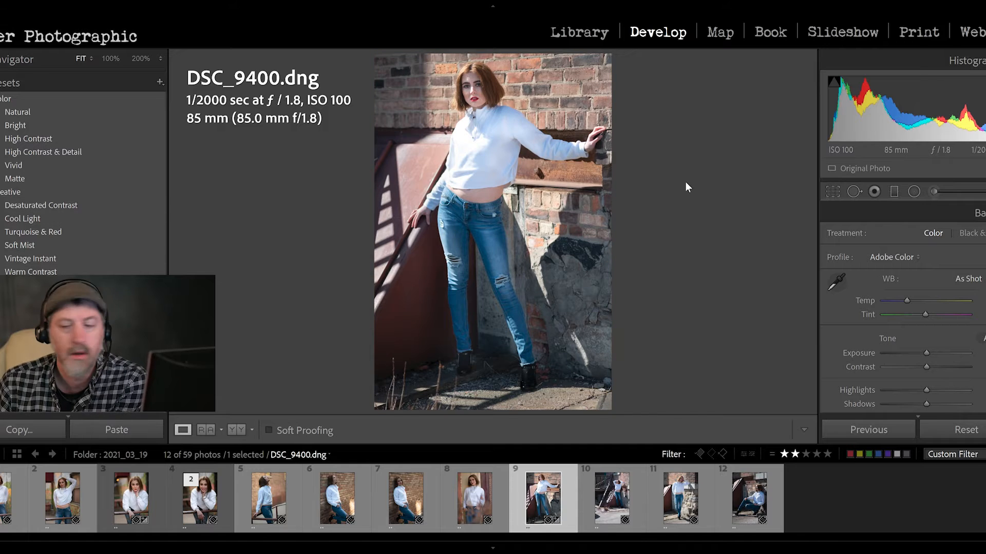
# Brighten the white sweater and the face with an adjustment brush mask that has slightly raised Exposure.
pyautogui.click(932, 191)
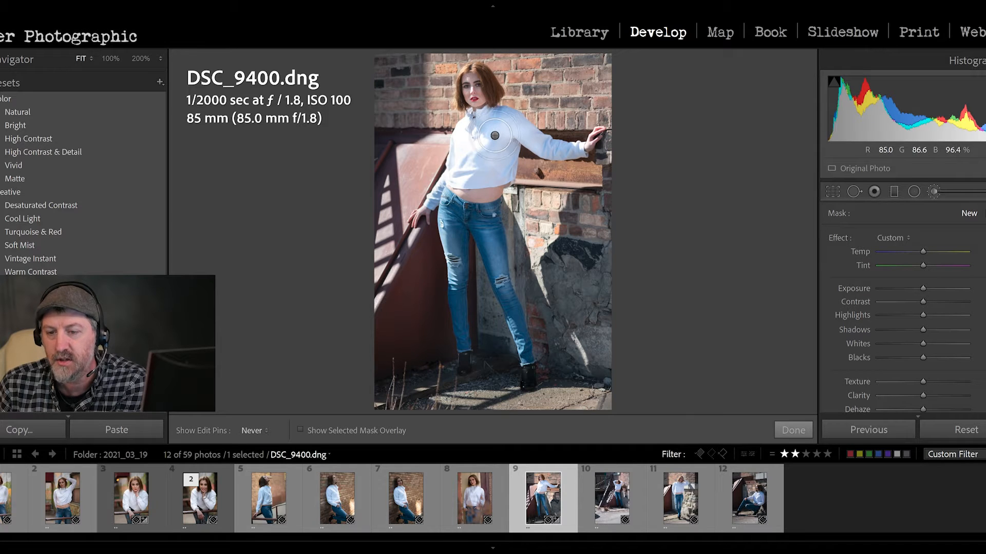
pyautogui.scroll(3, 493, 137)
pyautogui.moveTo(486, 120)
pyautogui.mouseDown()
pyautogui.moveTo(474, 167)
pyautogui.moveTo(512, 144)
pyautogui.moveTo(488, 118)
pyautogui.moveTo(506, 141)
pyautogui.moveTo(474, 179)
pyautogui.moveTo(516, 163)
pyautogui.moveTo(483, 178)
pyautogui.mouseUp()
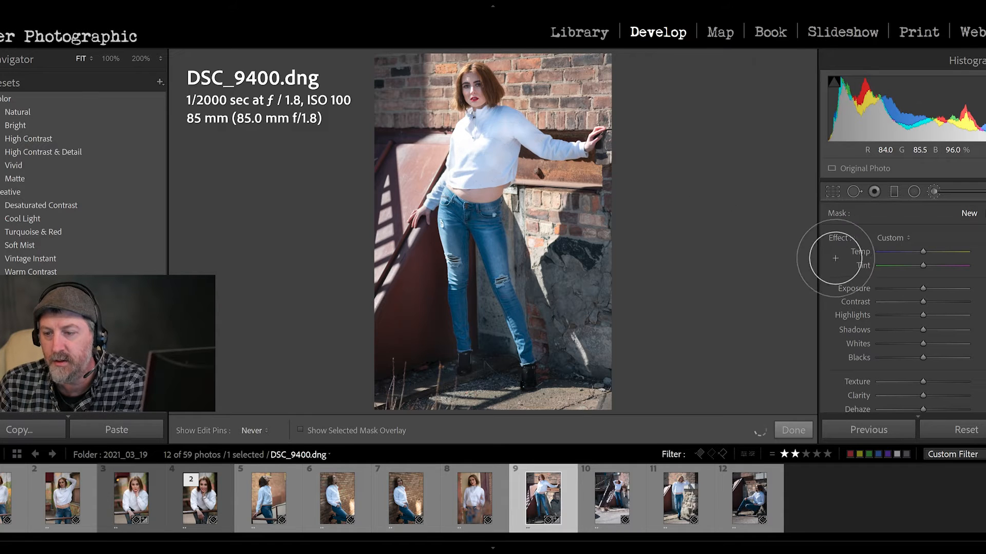
pyautogui.click(933, 290)
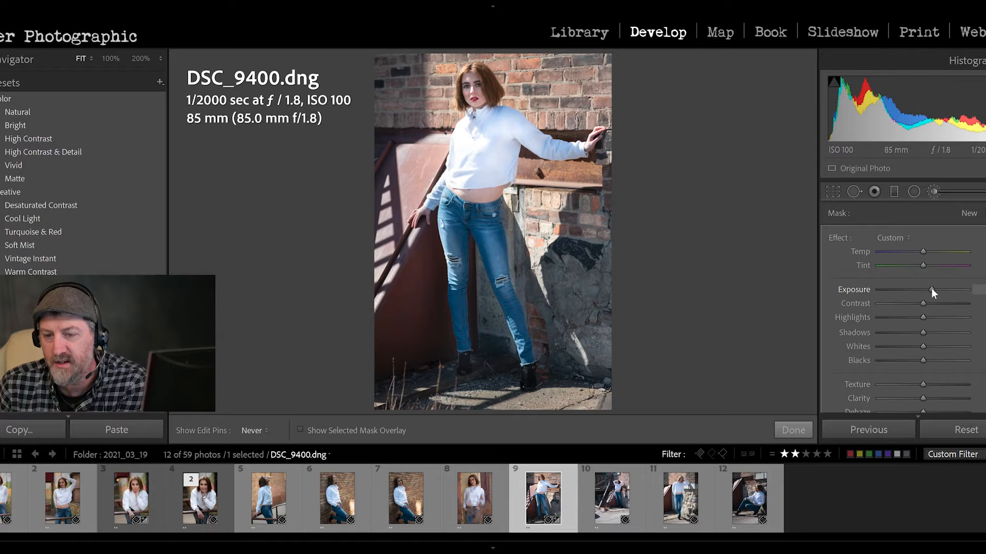
pyautogui.moveTo(930, 290); pyautogui.dragTo(933, 292)
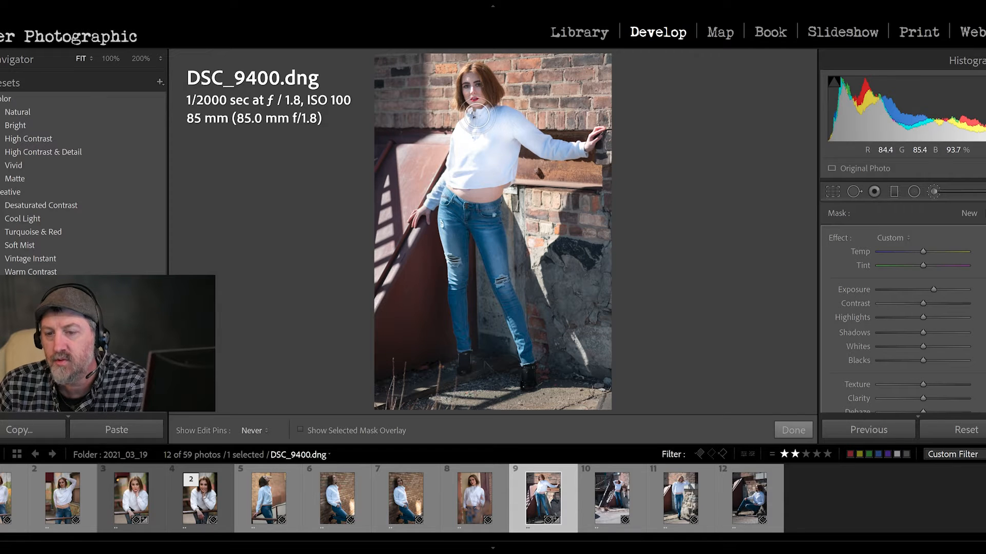
pyautogui.moveTo(467, 83)
pyautogui.mouseDown()
pyautogui.moveTo(484, 104)
pyautogui.moveTo(483, 80)
pyautogui.moveTo(493, 91)
pyautogui.moveTo(484, 78)
pyautogui.moveTo(499, 97)
pyautogui.moveTo(481, 67)
pyautogui.moveTo(462, 87)
pyautogui.moveTo(483, 110)
pyautogui.mouseUp()
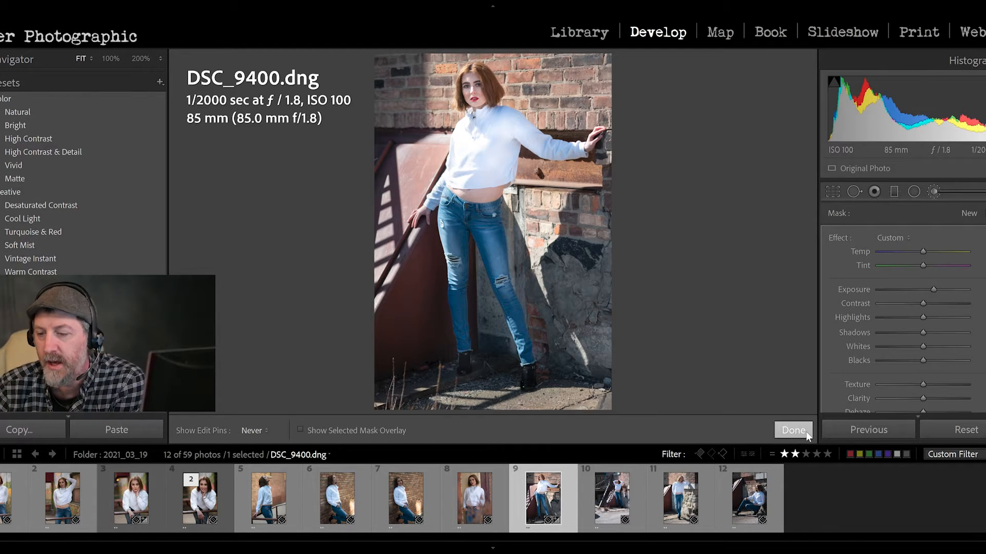
pyautogui.click(793, 431)
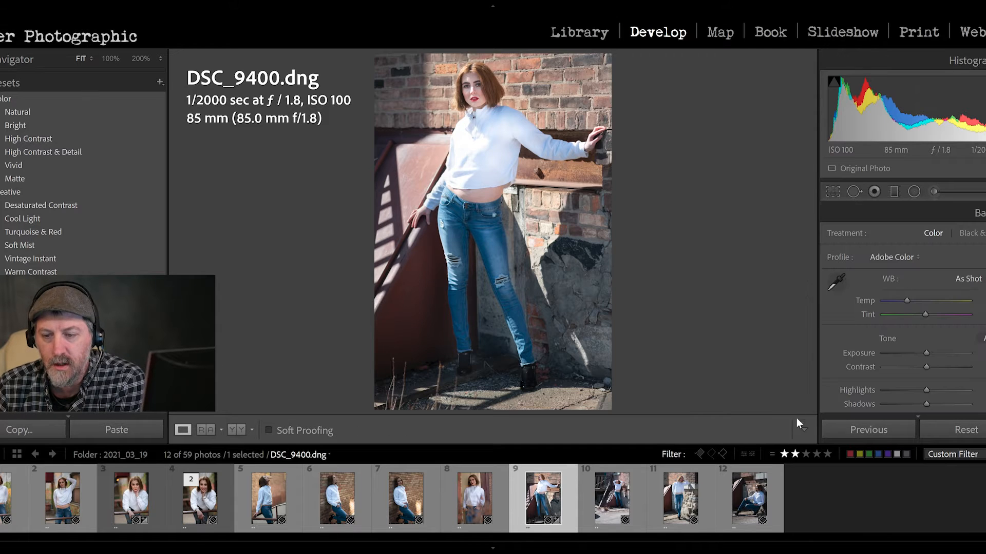
# Paint a new adjustment brush mask with raised Exposure and Shadows over the jeans, the boots and the dark patch of the wall.
pyautogui.click(934, 192)
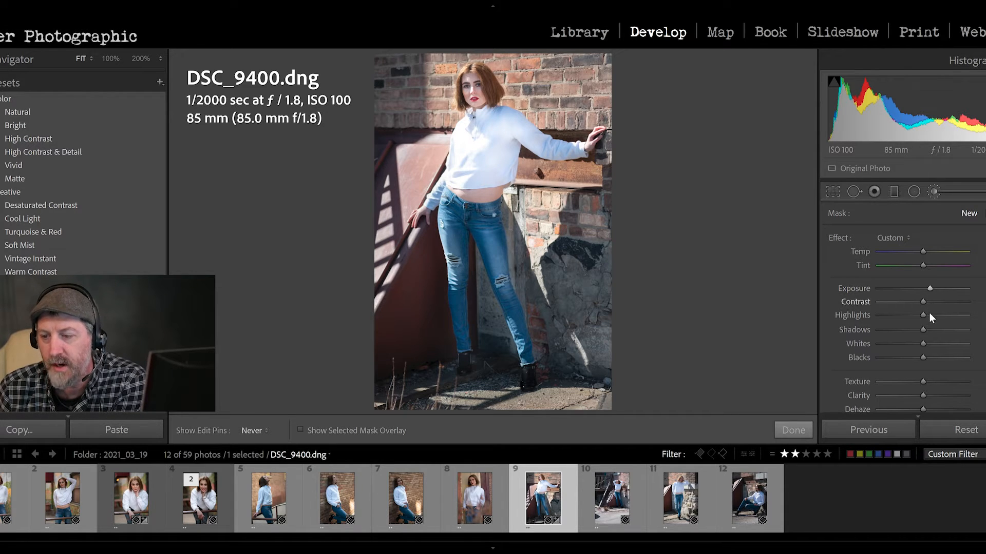
pyautogui.moveTo(940, 329); pyautogui.dragTo(947, 330)
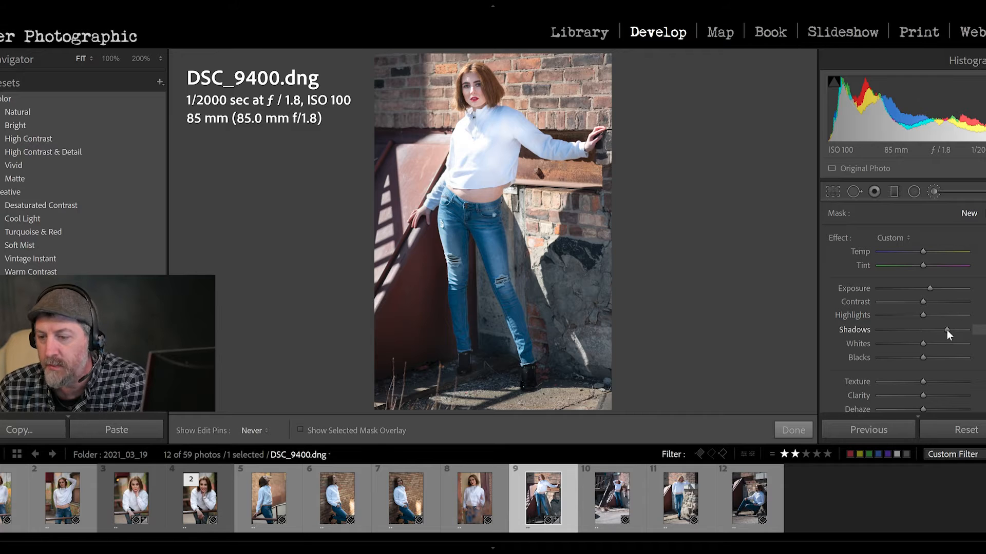
pyautogui.moveTo(463, 227)
pyautogui.mouseDown()
pyautogui.moveTo(484, 239)
pyautogui.moveTo(532, 383)
pyautogui.mouseUp()
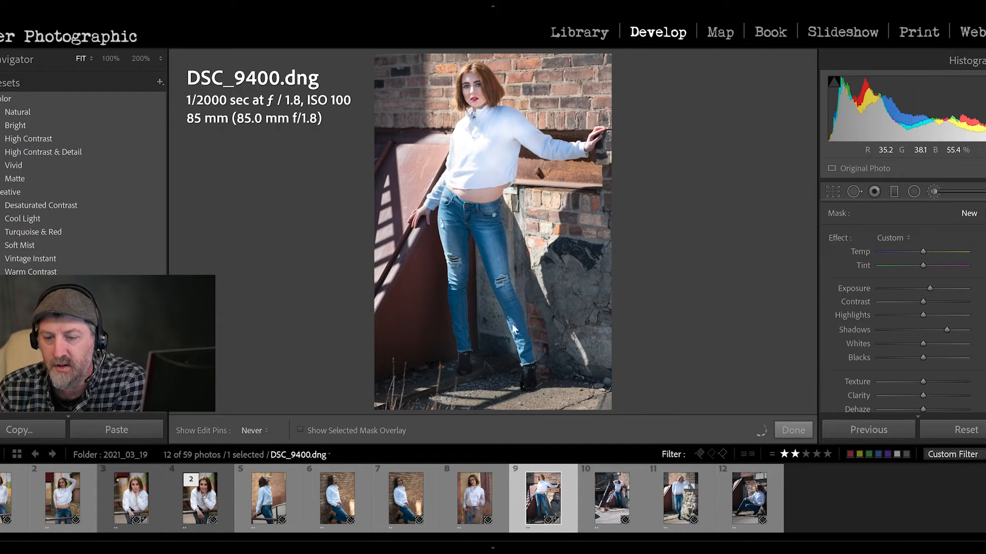
pyautogui.moveTo(456, 256); pyautogui.dragTo(463, 368)
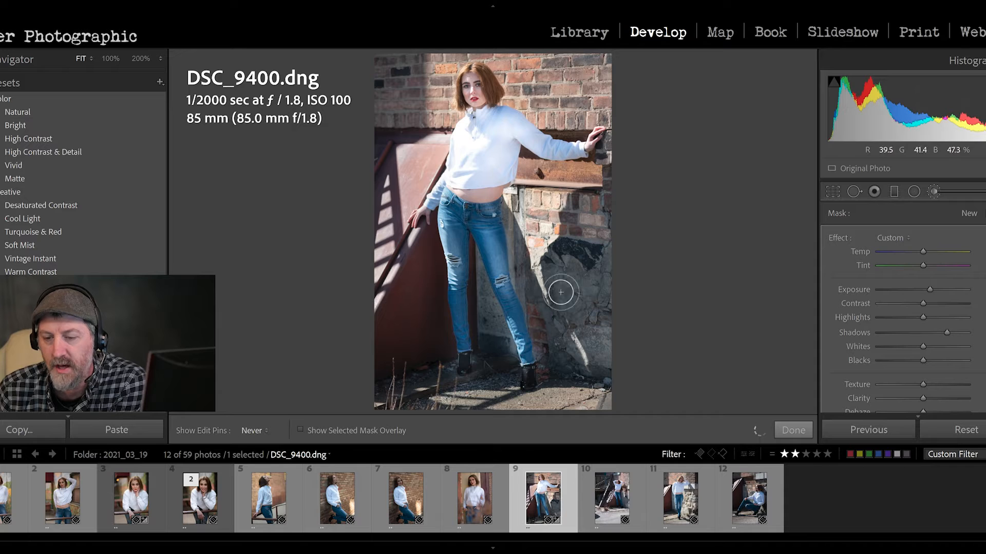
pyautogui.moveTo(477, 276)
pyautogui.mouseDown()
pyautogui.moveTo(482, 270)
pyautogui.moveTo(490, 381)
pyautogui.moveTo(477, 390)
pyautogui.mouseUp()
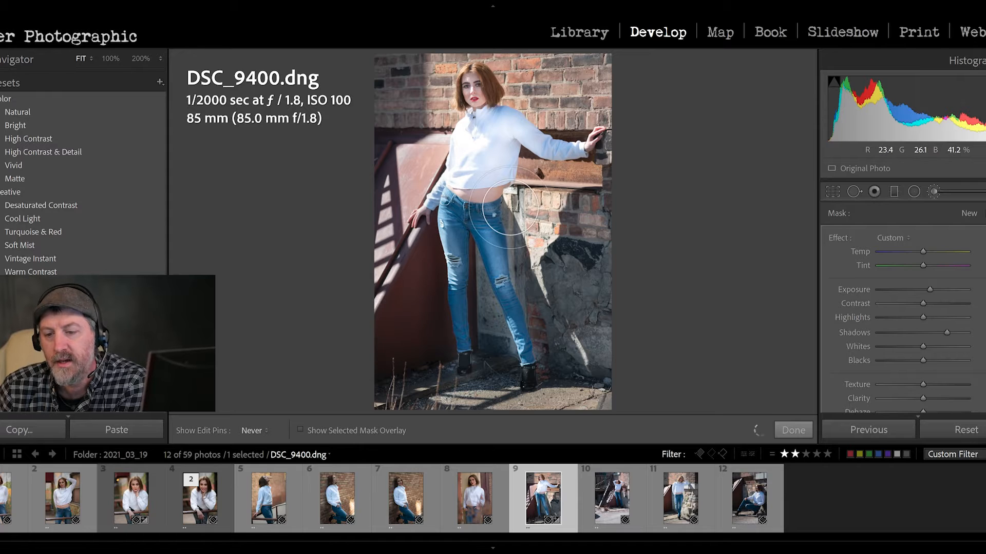
pyautogui.moveTo(567, 274)
pyautogui.mouseDown()
pyautogui.moveTo(590, 265)
pyautogui.moveTo(571, 250)
pyautogui.moveTo(549, 262)
pyautogui.moveTo(618, 254)
pyautogui.moveTo(583, 298)
pyautogui.moveTo(518, 310)
pyautogui.moveTo(524, 267)
pyautogui.moveTo(609, 255)
pyautogui.moveTo(594, 289)
pyautogui.moveTo(566, 310)
pyautogui.moveTo(584, 327)
pyautogui.mouseUp()
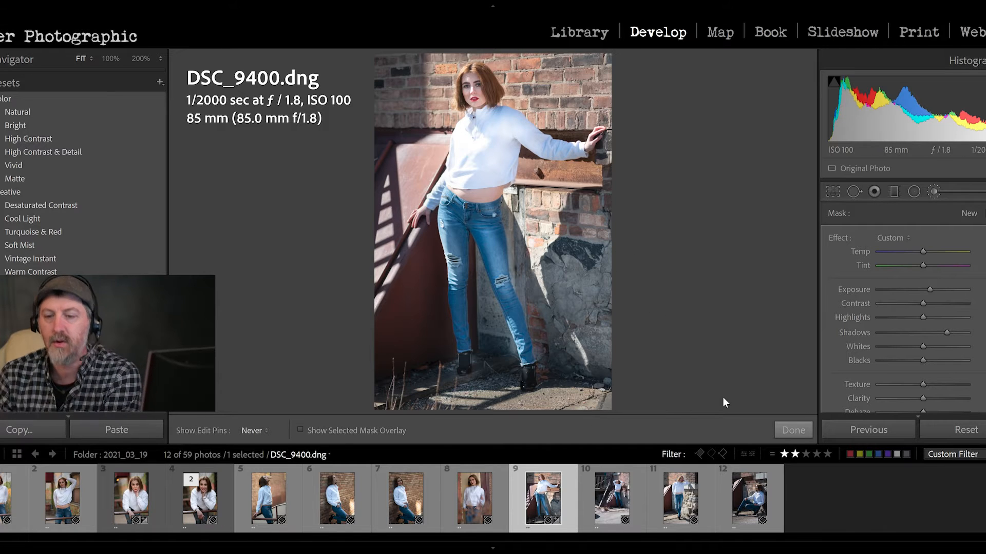
pyautogui.click(784, 433)
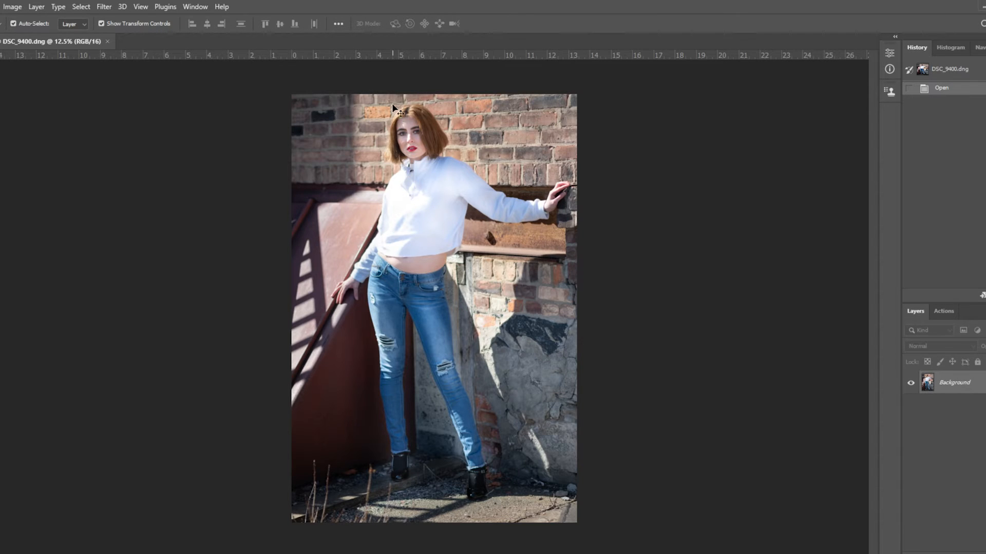
# In Photoshop, run the Frequency Separation action on DSC_9400.dng to create the Texture and Blur layers.
pyautogui.scroll(5, 411, 114)
pyautogui.scroll(7, 410, 114)
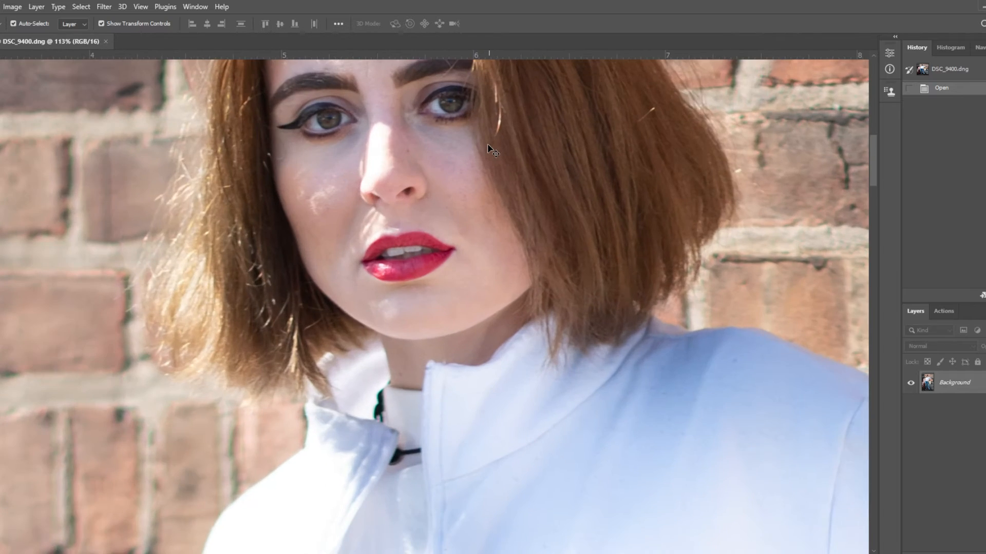
pyautogui.moveTo(423, 148); pyautogui.dragTo(490, 324)
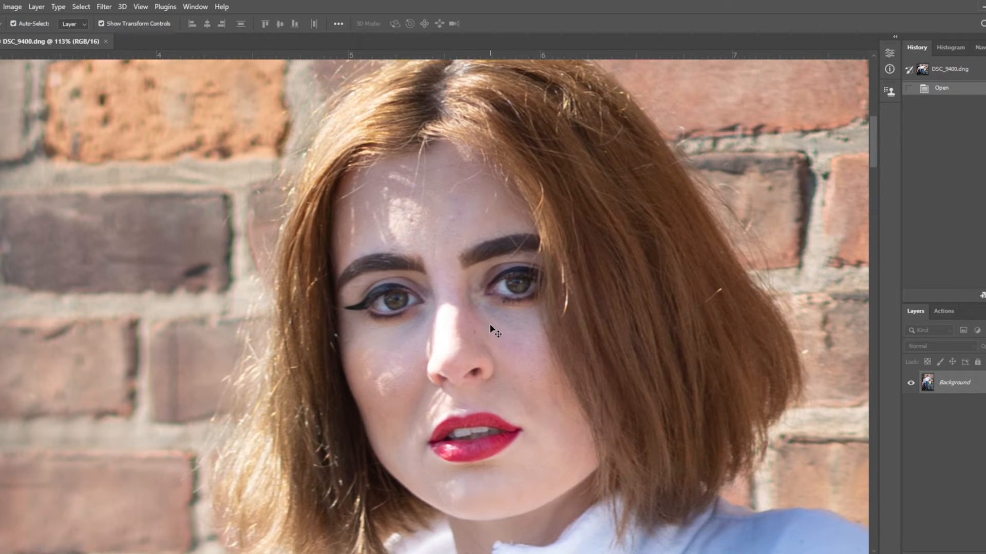
pyautogui.click(942, 313)
pyautogui.scroll(-5, 979, 488)
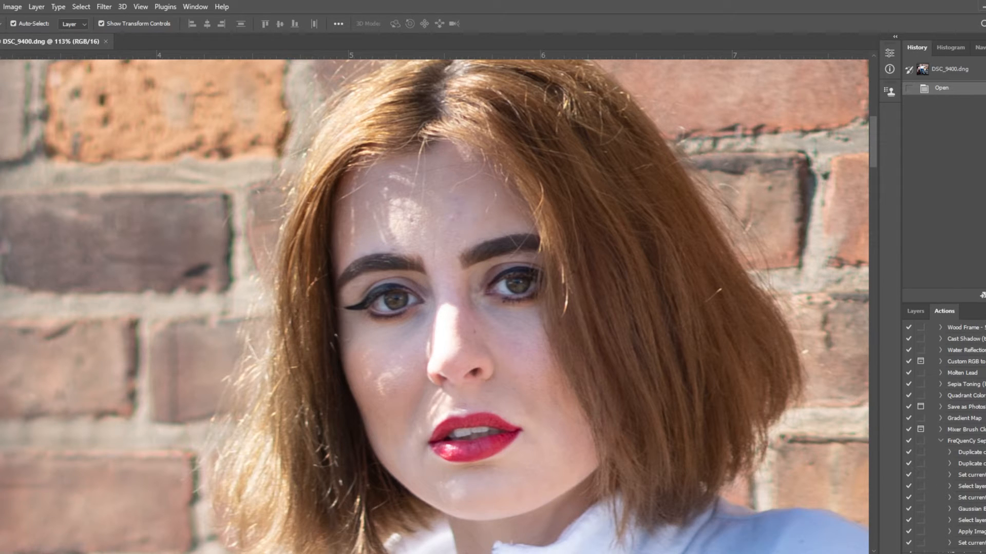
pyautogui.click(972, 441)
pyautogui.click(913, 312)
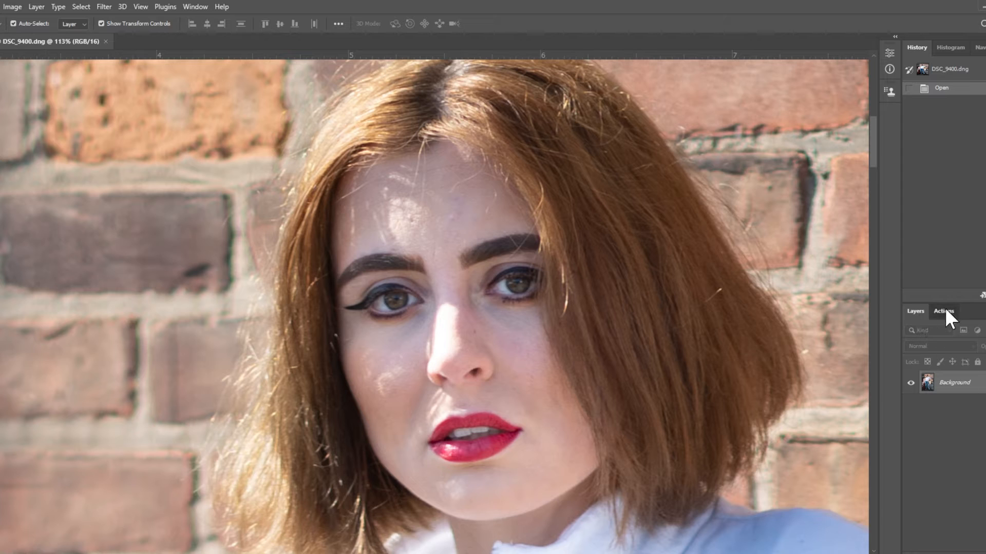
pyautogui.click(945, 311)
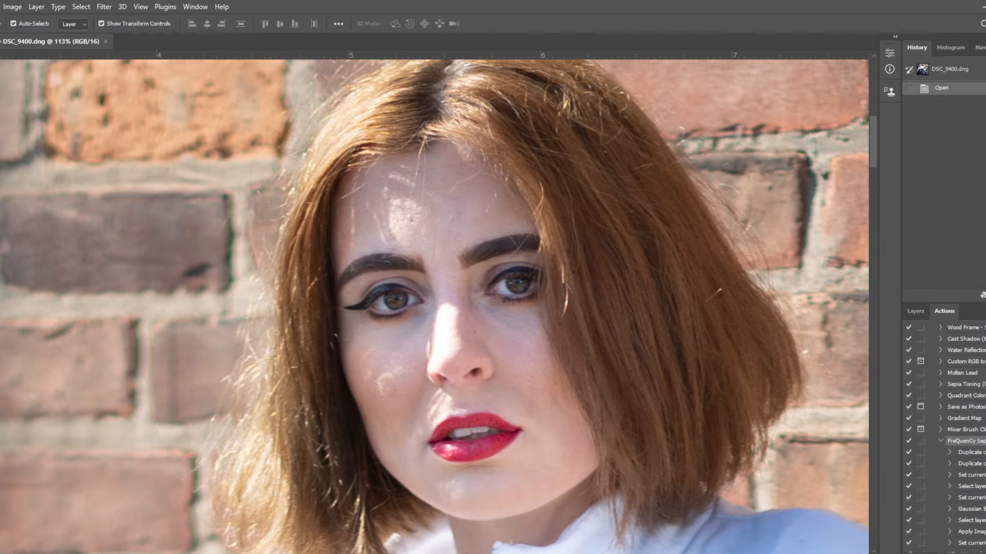
pyautogui.click(913, 310)
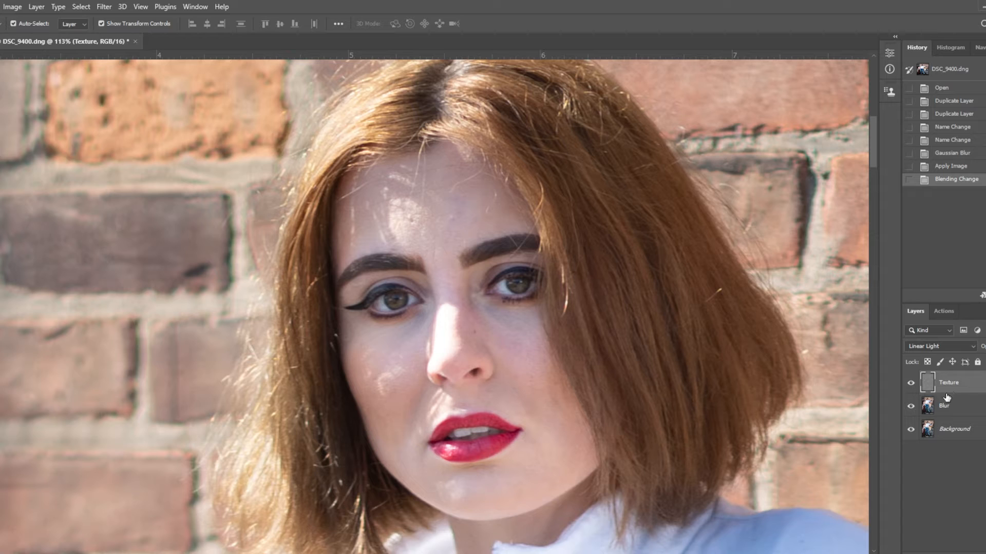
# Toggle the visibility of the Texture and Blur layers to examine what each one contributes to the face.
pyautogui.click(910, 385)
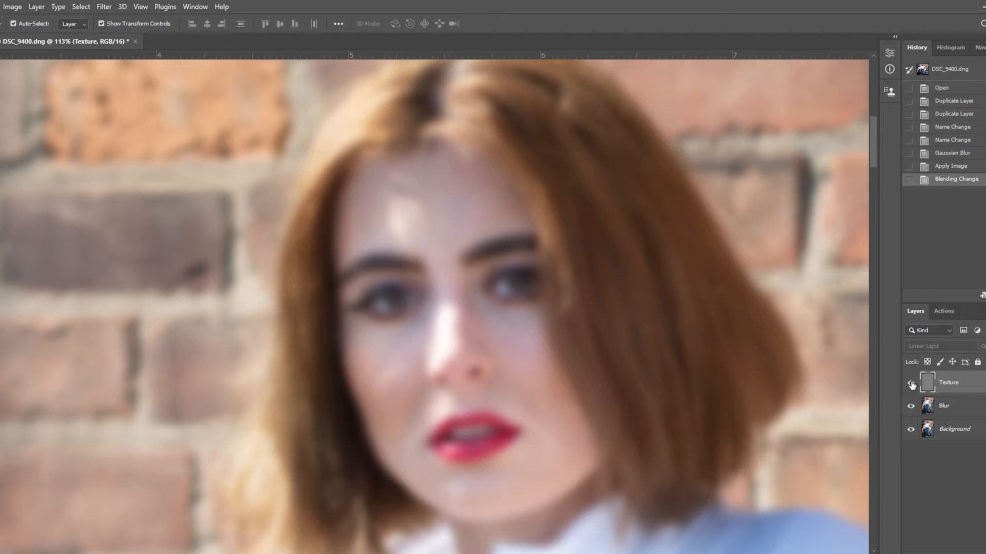
pyautogui.click(911, 384)
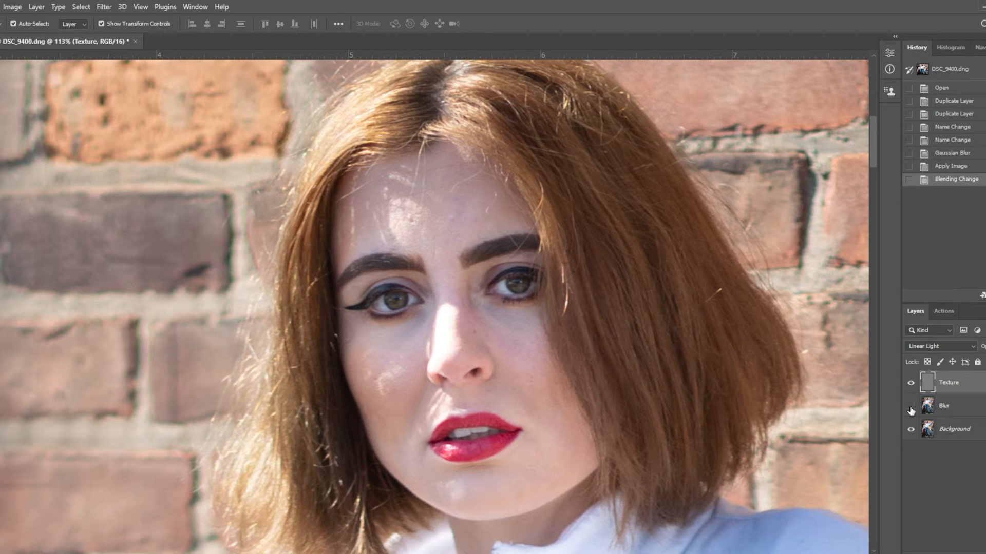
pyautogui.click(911, 409)
pyautogui.click(910, 409)
# Clone clean skin over the uneven spots on the forehead on the Texture layer with the Clone Stamp at 64% opacity.
pyautogui.press('s')
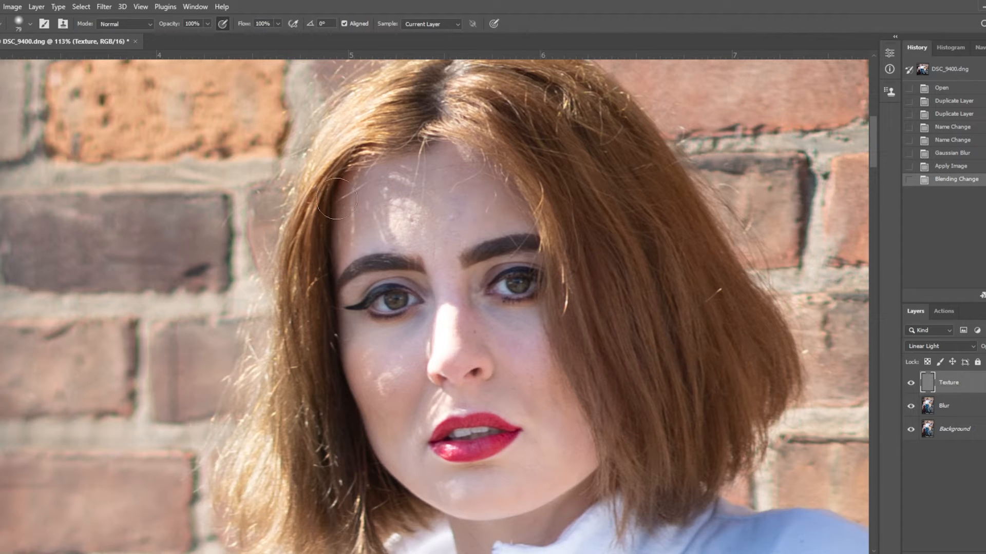
pyautogui.click(208, 23)
pyautogui.keyDown('alt'); pyautogui.click(374, 222); pyautogui.keyUp('alt')
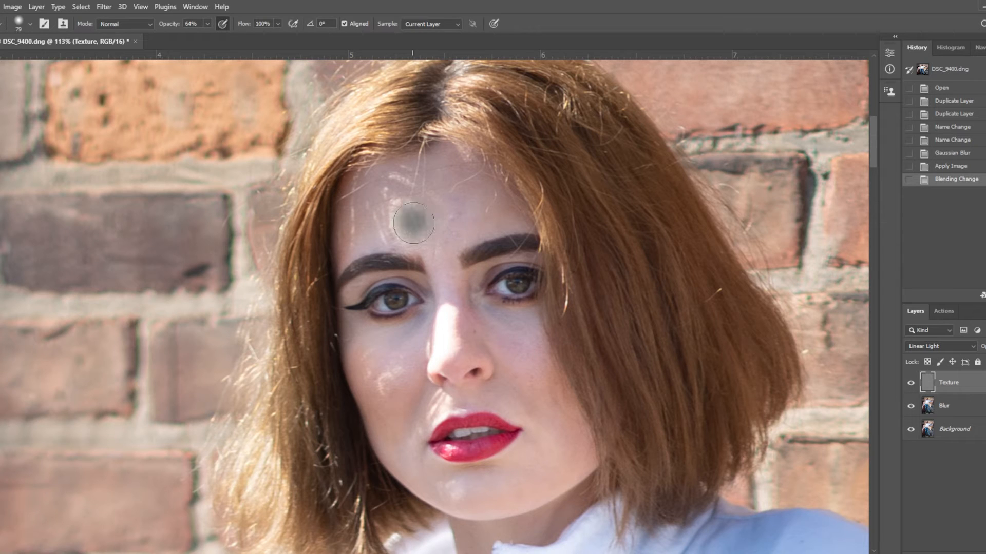
pyautogui.click(436, 222)
pyautogui.click(444, 222)
pyautogui.click(434, 215)
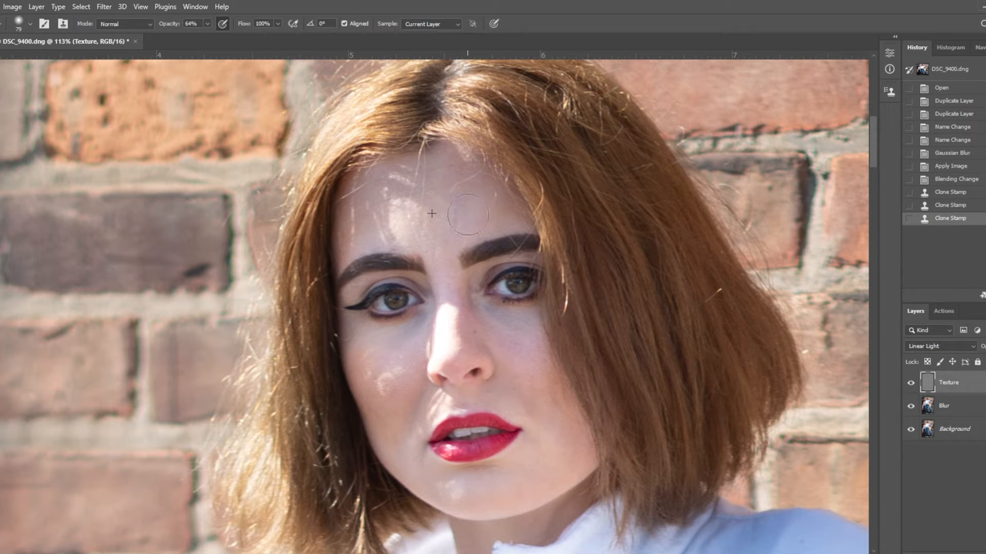
pyautogui.moveTo(446, 237)
pyautogui.mouseDown()
pyautogui.moveTo(423, 244)
pyautogui.moveTo(433, 246)
pyautogui.mouseUp()
pyautogui.click(443, 235)
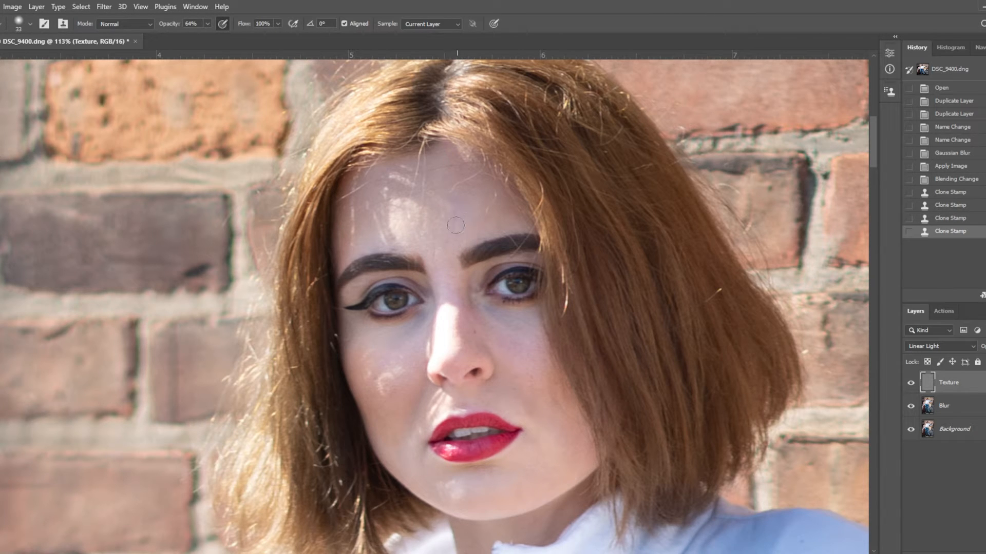
pyautogui.click(483, 234)
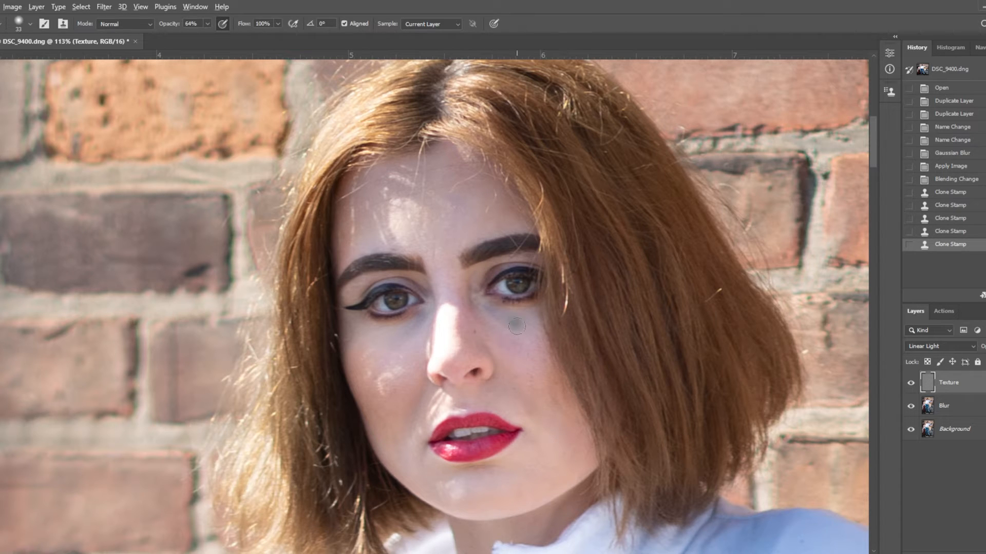
# Lasso the forehead, both cheeks and the chin on the Blur layer as one combined selection with a 20 px feather.
pyautogui.scroll(-2, 539, 413)
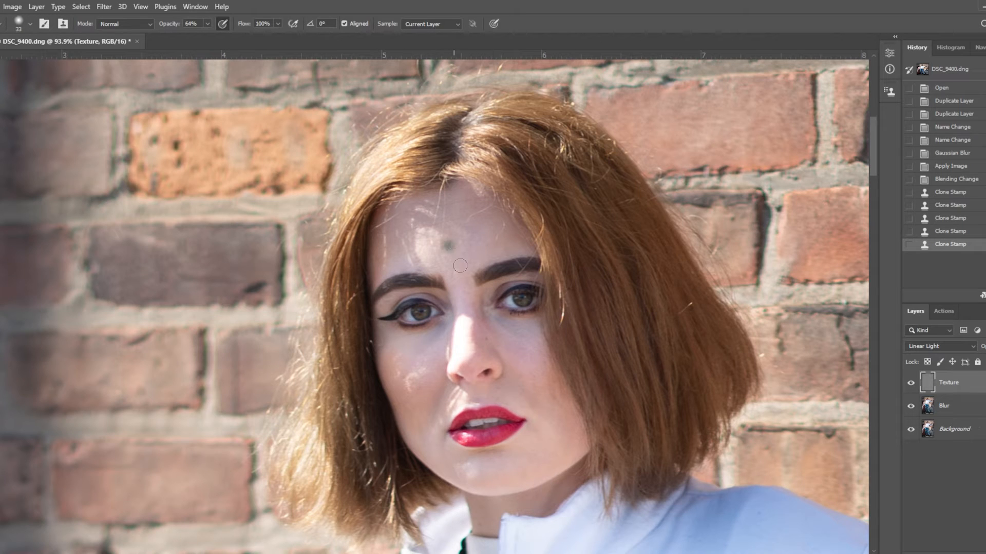
pyautogui.click(962, 411)
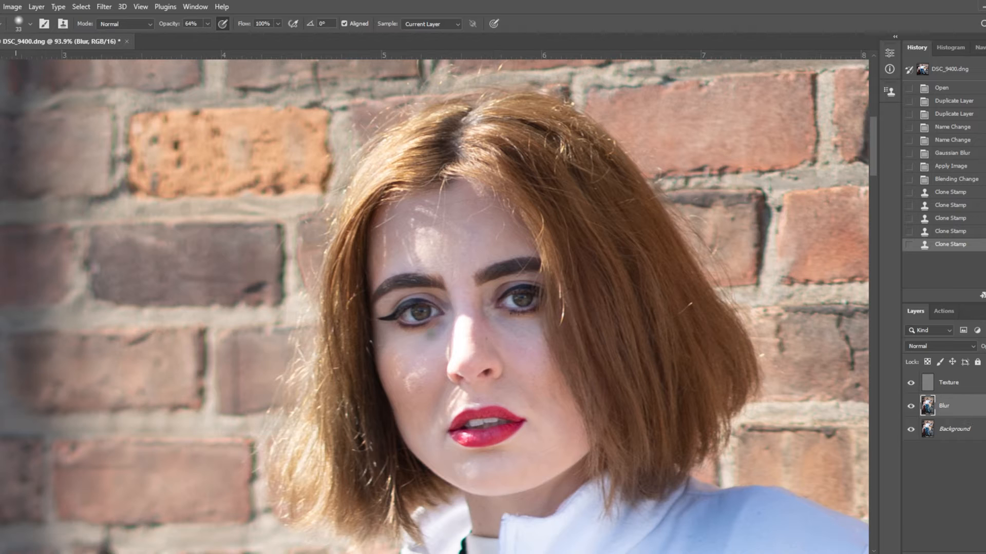
pyautogui.press('l')
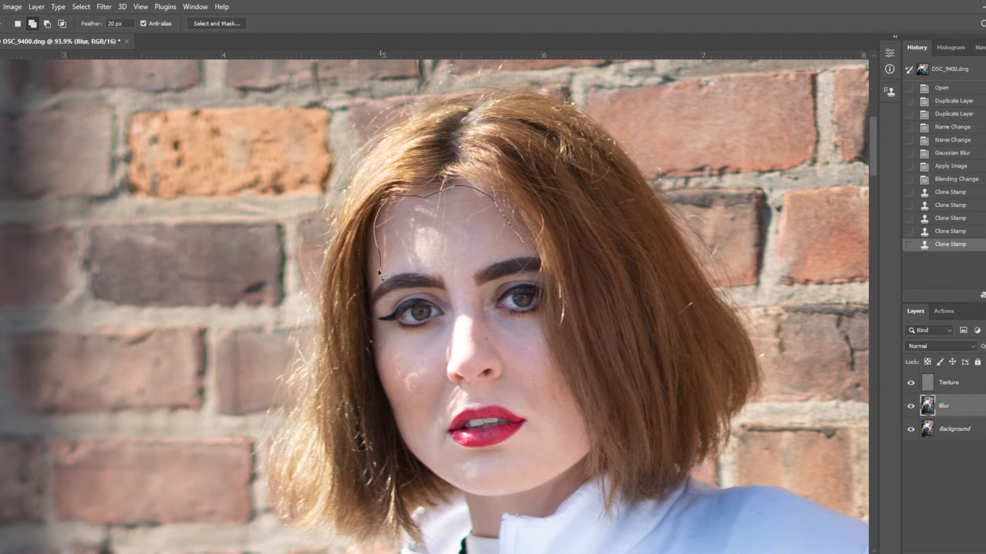
pyautogui.moveTo(396, 279)
pyautogui.mouseDown()
pyautogui.moveTo(434, 275)
pyautogui.moveTo(465, 296)
pyautogui.moveTo(483, 266)
pyautogui.moveTo(528, 245)
pyautogui.mouseUp()
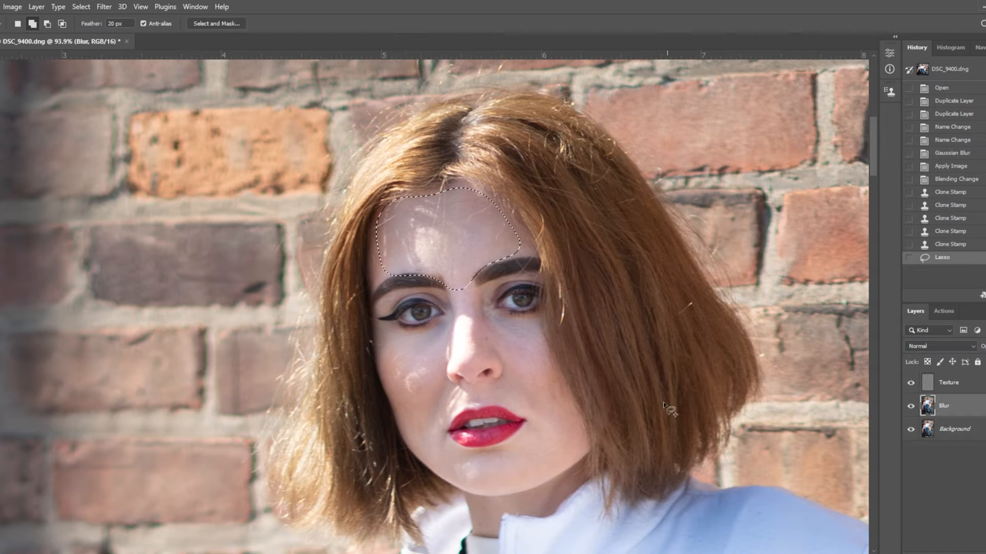
pyautogui.moveTo(545, 320); pyautogui.dragTo(501, 318)
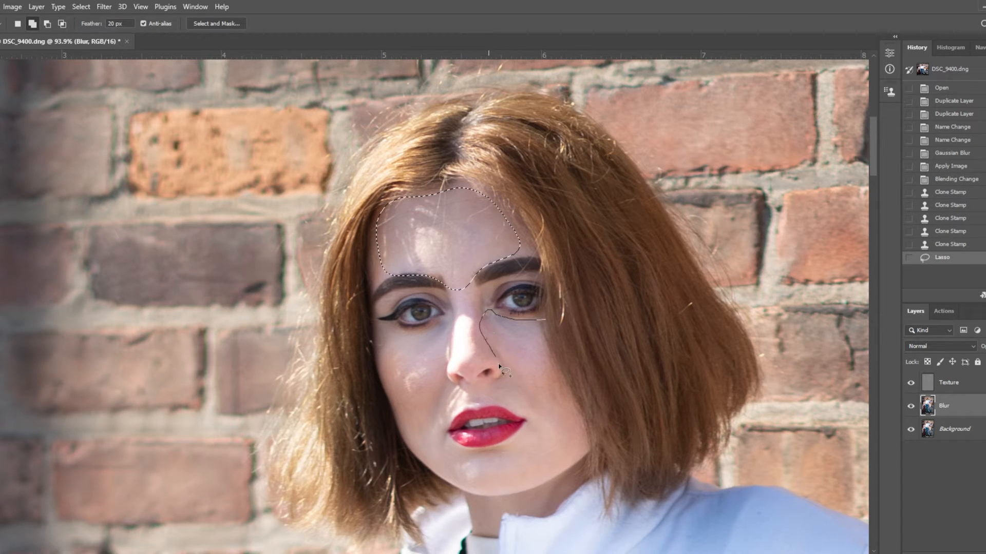
pyautogui.moveTo(498, 363)
pyautogui.mouseDown()
pyautogui.moveTo(533, 418)
pyautogui.moveTo(573, 431)
pyautogui.mouseUp()
pyautogui.moveTo(562, 385); pyautogui.dragTo(546, 323)
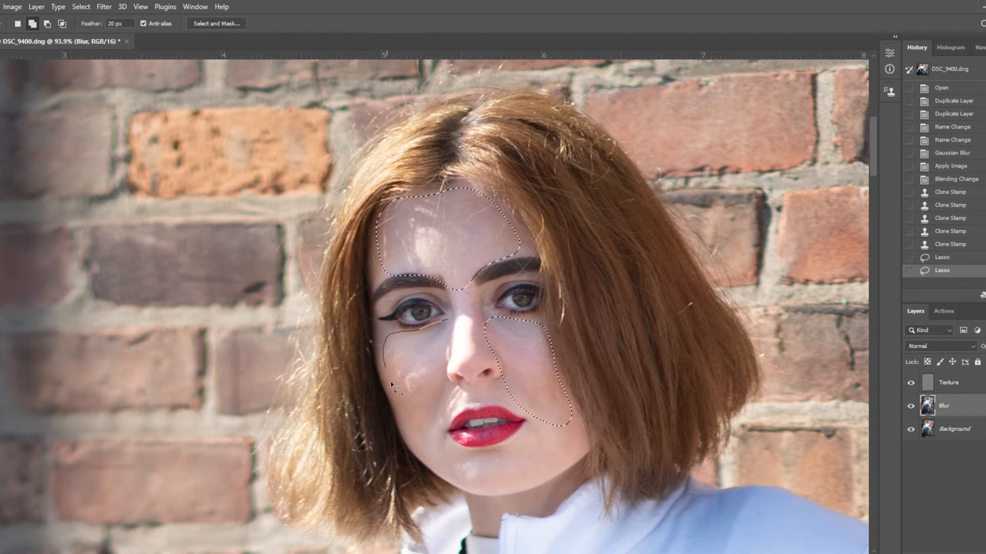
pyautogui.moveTo(409, 444)
pyautogui.mouseDown()
pyautogui.moveTo(425, 466)
pyautogui.moveTo(468, 492)
pyautogui.mouseUp()
pyautogui.moveTo(487, 450)
pyautogui.mouseDown()
pyautogui.moveTo(455, 441)
pyautogui.moveTo(450, 425)
pyautogui.moveTo(458, 396)
pyautogui.moveTo(448, 326)
pyautogui.mouseUp()
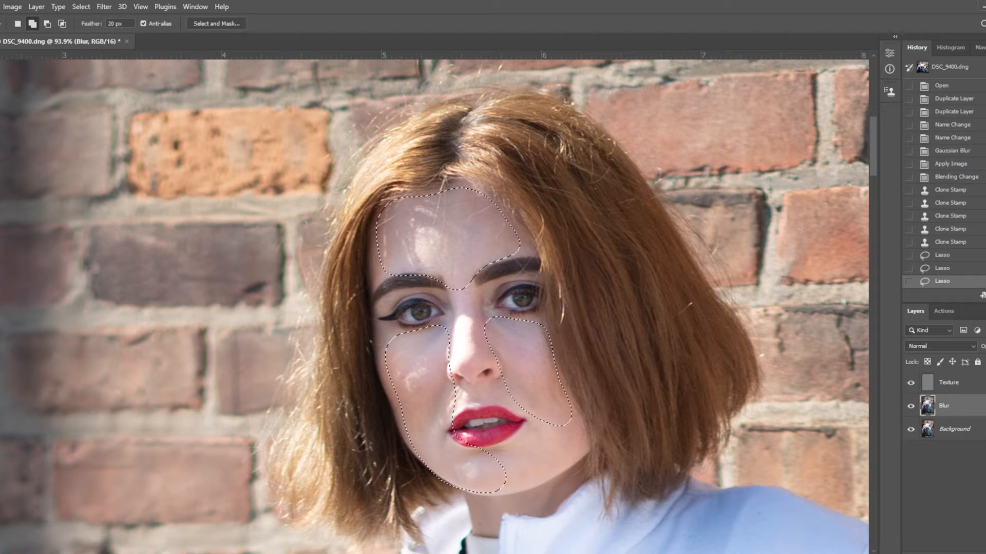
# Apply a Gaussian Blur with a radius of 4.7 pixels to the selected skin areas.
pyautogui.click(104, 6)
pyautogui.moveTo(126, 154)
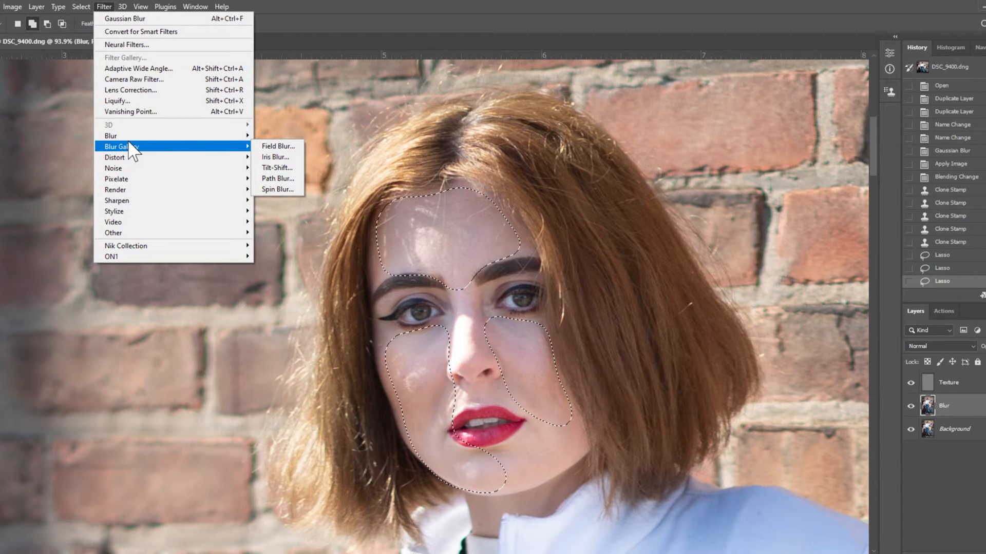
pyautogui.moveTo(134, 138)
pyautogui.click(281, 179)
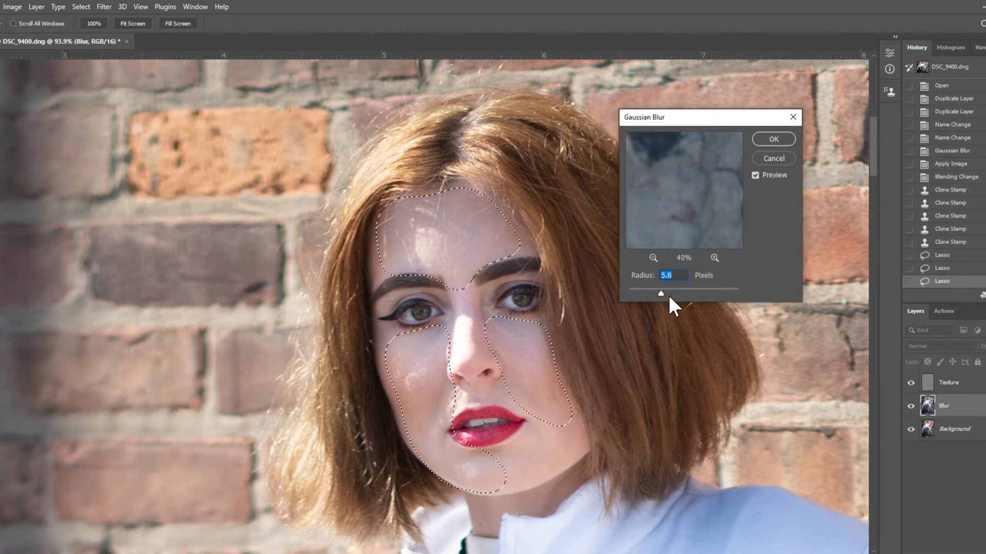
pyautogui.moveTo(660, 292); pyautogui.dragTo(662, 293)
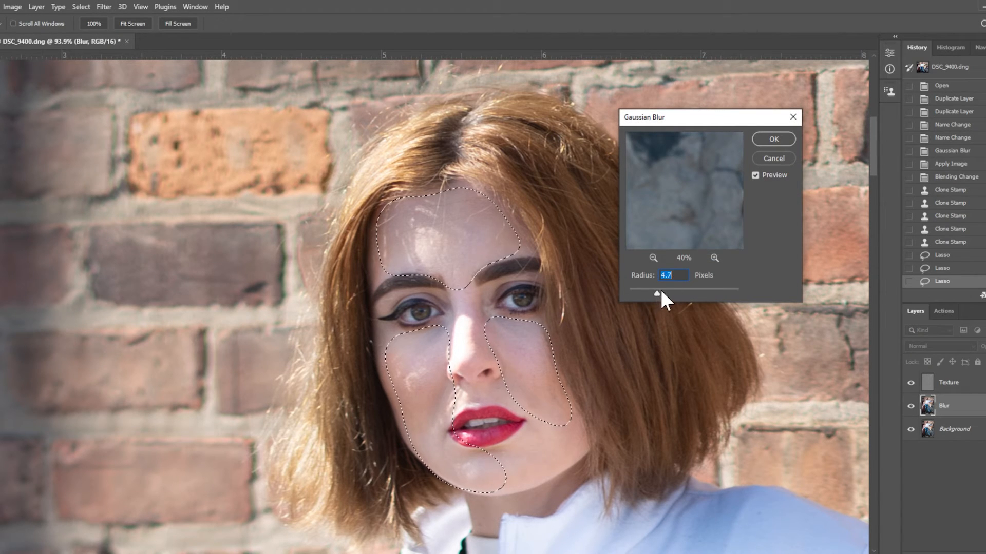
pyautogui.click(759, 142)
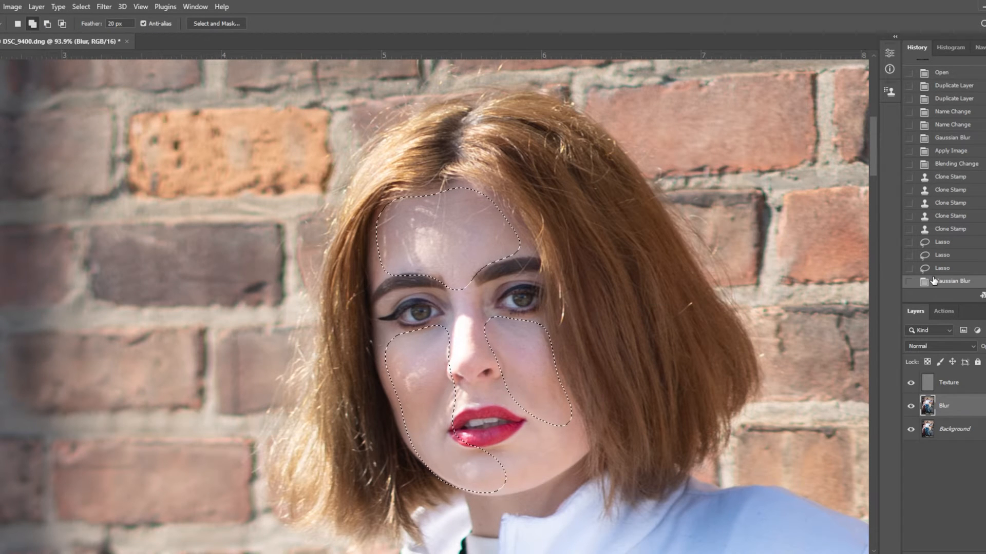
# Repeat the same Gaussian Blur three more times on the selected skin, and deselect.
pyautogui.hotkey('ctrl', 'alt', 'f')
pyautogui.hotkey('ctrl', 'alt', 'f')
pyautogui.hotkey('ctrl', 'alt', 'f')
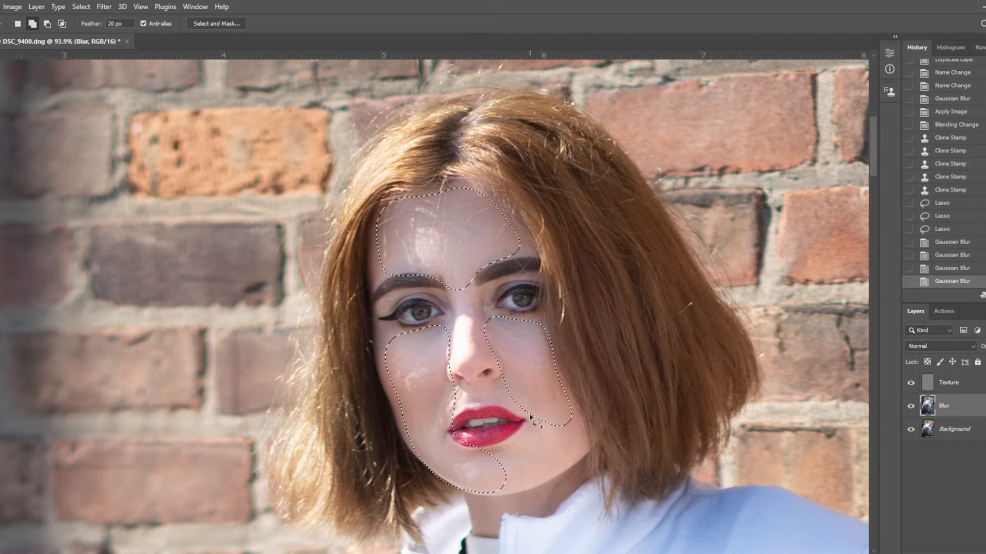
pyautogui.hotkey('ctrl', 'd')
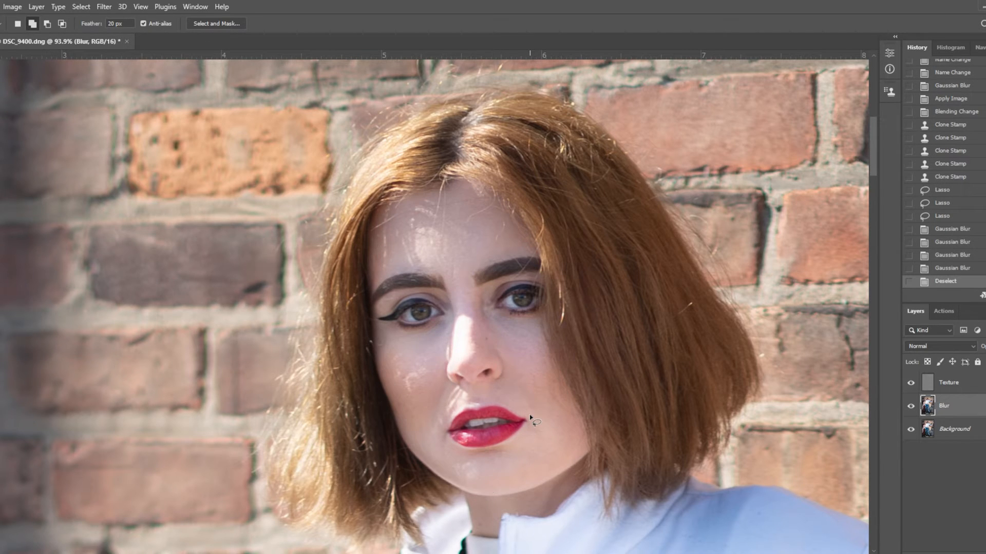
# Smooth the skin spots on the bare midriff on the Texture layer with a 125 px Clone Stamp at 64% opacity.
pyautogui.scroll(-3, 529, 414)
pyautogui.scroll(-8, 529, 410)
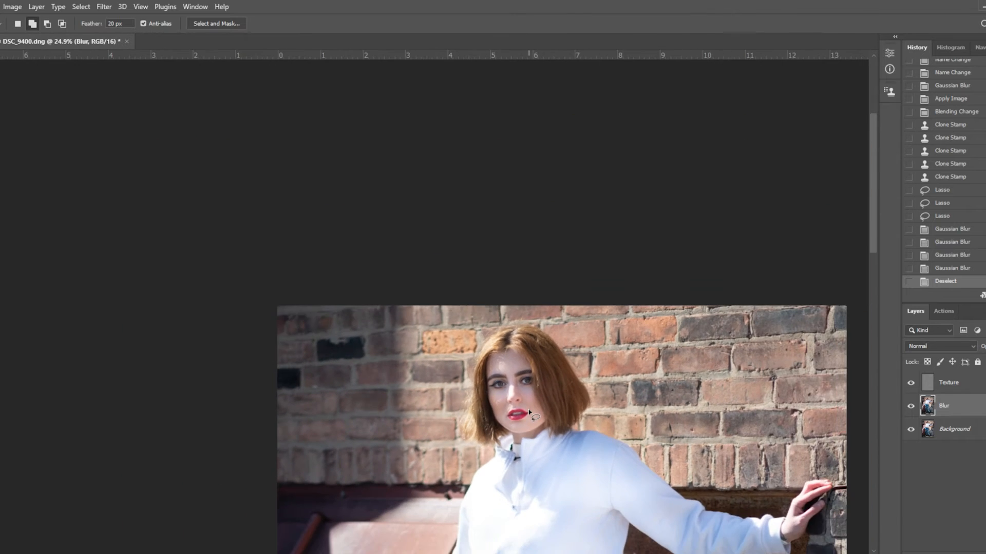
pyautogui.scroll(1, 417, 322)
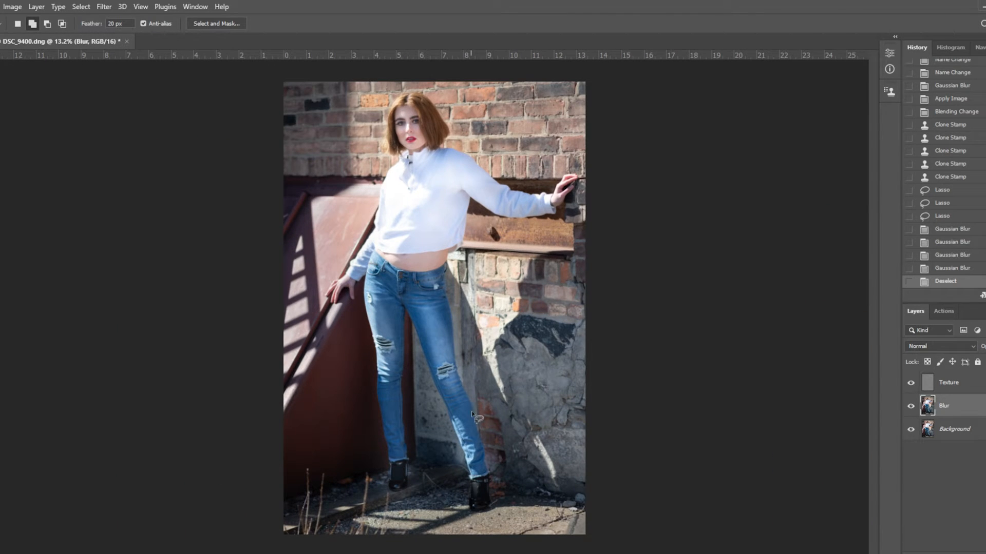
pyautogui.scroll(5, 409, 259)
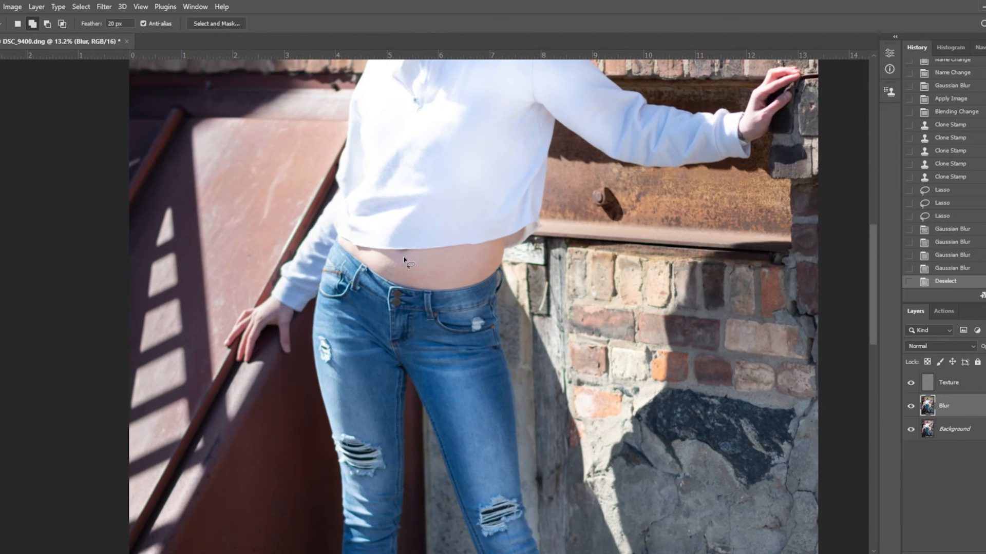
pyautogui.scroll(-3, 453, 273)
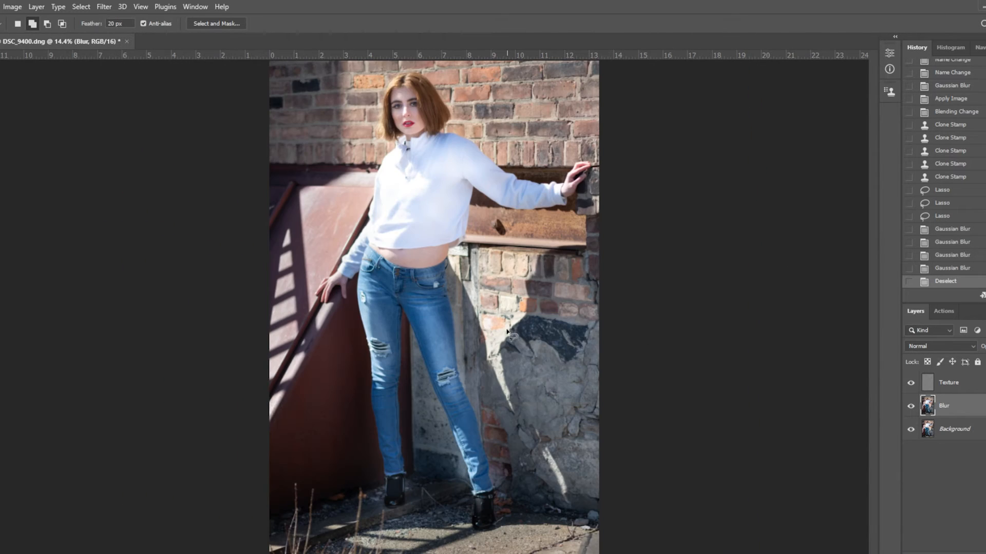
pyautogui.scroll(5, 409, 250)
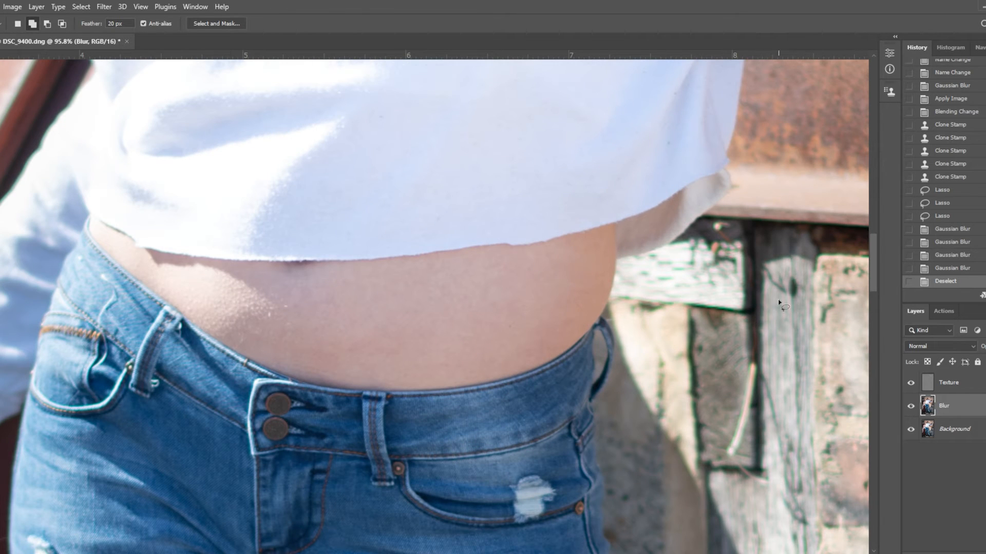
pyautogui.click(965, 385)
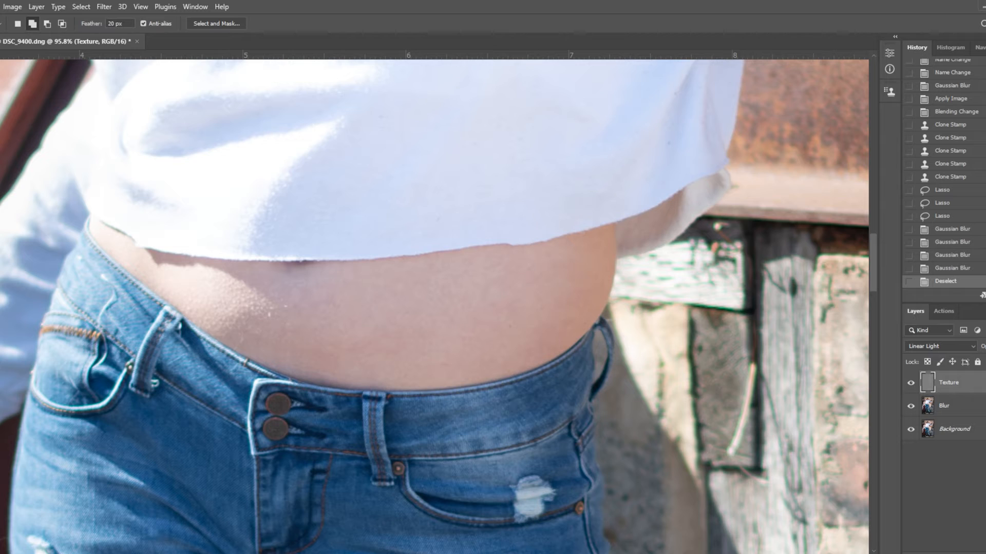
pyautogui.press('s')
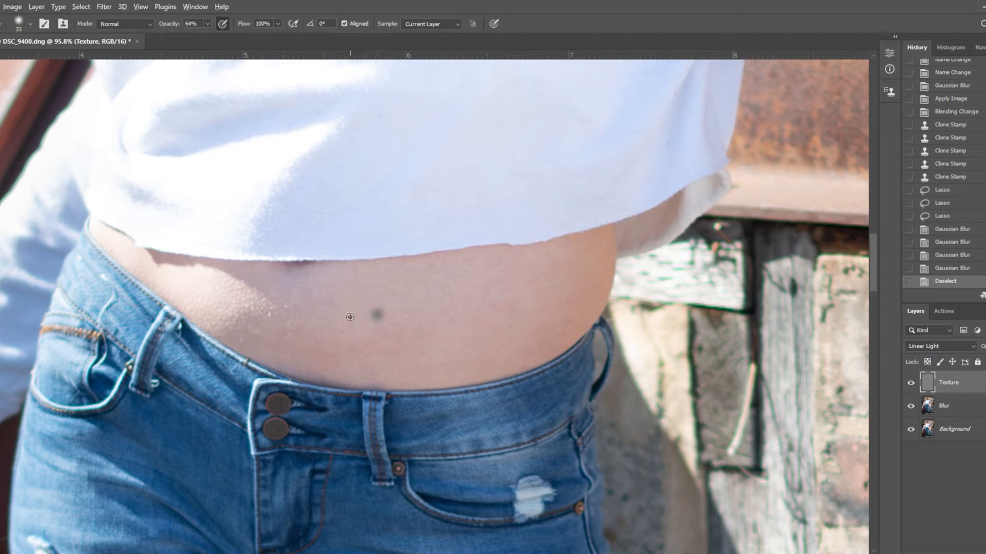
pyautogui.moveTo(333, 322); pyautogui.dragTo(357, 325)
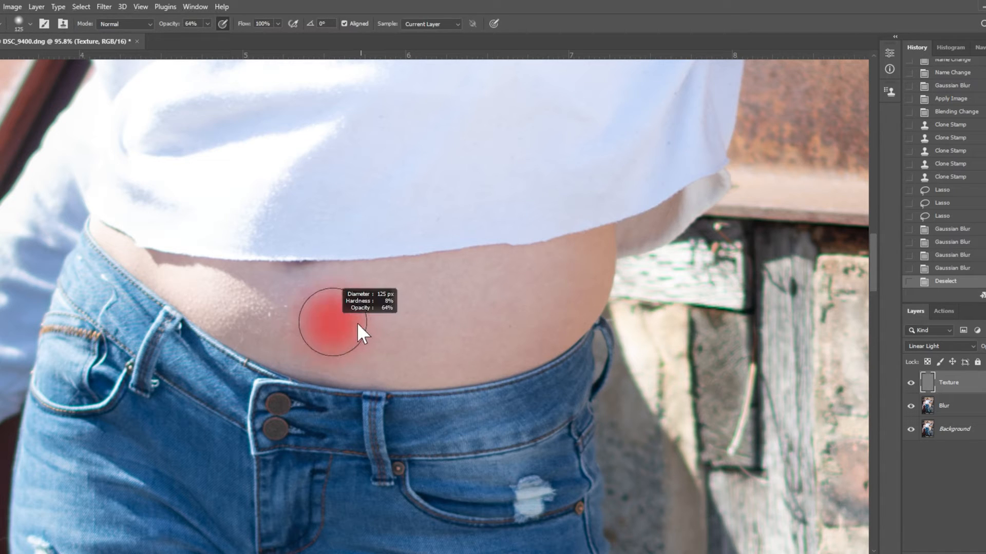
pyautogui.keyDown('alt'); pyautogui.click(420, 317); pyautogui.keyUp('alt')
pyautogui.moveTo(281, 324)
pyautogui.mouseDown()
pyautogui.moveTo(211, 292)
pyautogui.moveTo(277, 306)
pyautogui.moveTo(213, 304)
pyautogui.moveTo(239, 320)
pyautogui.moveTo(176, 291)
pyautogui.moveTo(308, 312)
pyautogui.moveTo(273, 310)
pyautogui.moveTo(296, 310)
pyautogui.mouseUp()
pyautogui.moveTo(474, 302); pyautogui.dragTo(442, 326)
pyautogui.moveTo(241, 306); pyautogui.dragTo(196, 284)
pyautogui.scroll(-2, 499, 337)
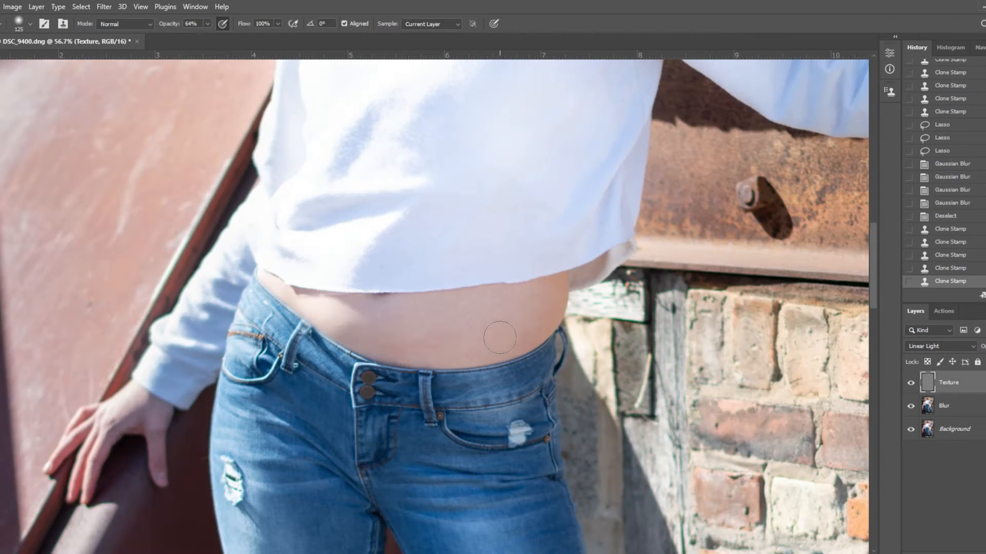
# Stamp all visible layers into a new layer on top and hide the Texture, Blur and Background layers.
pyautogui.scroll(-4, 499, 338)
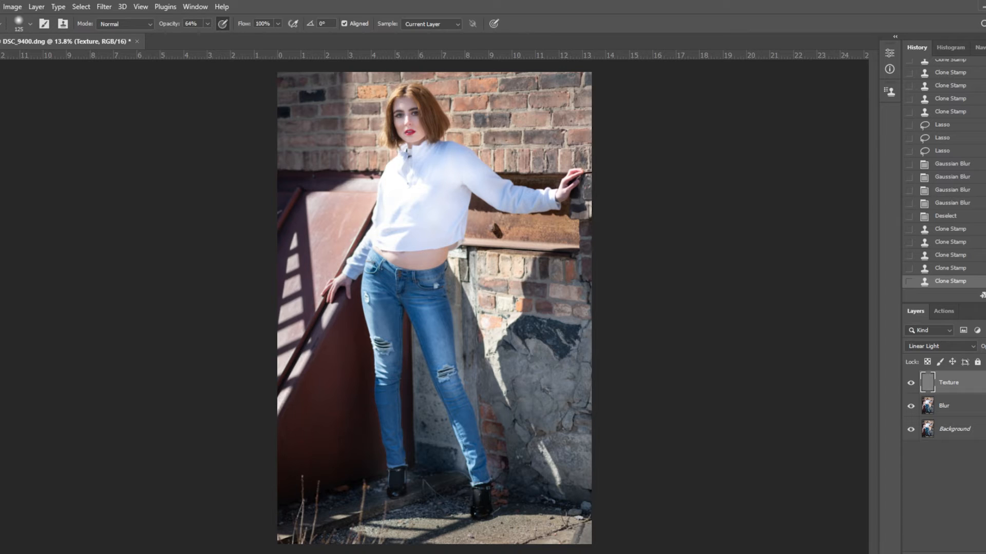
pyautogui.hotkey('ctrl', 'shift', 'alt', 'e')
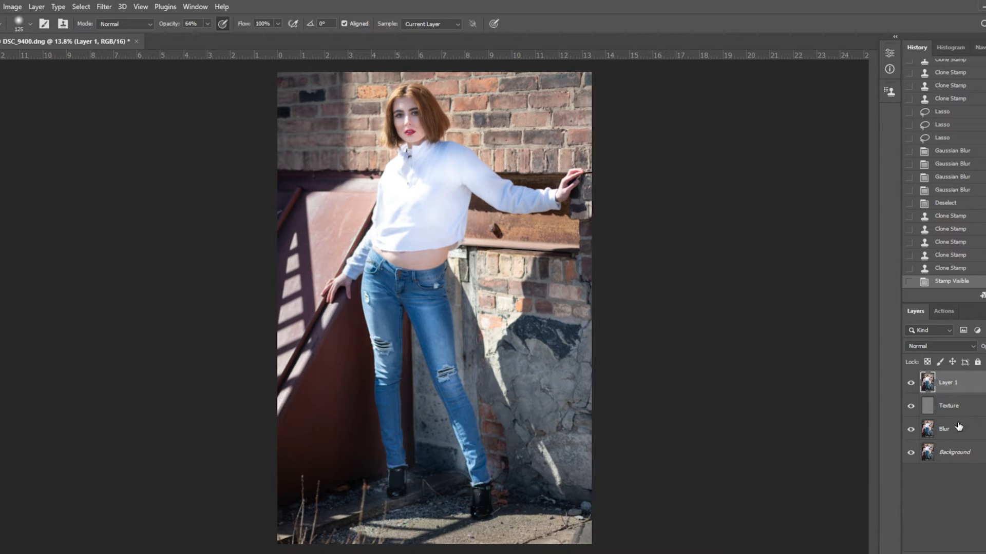
pyautogui.click(911, 406)
pyautogui.click(911, 431)
pyautogui.click(911, 453)
# Send the stamped layer to the ON1 Photo RAW 2017 plug-in.
pyautogui.click(0, 6)
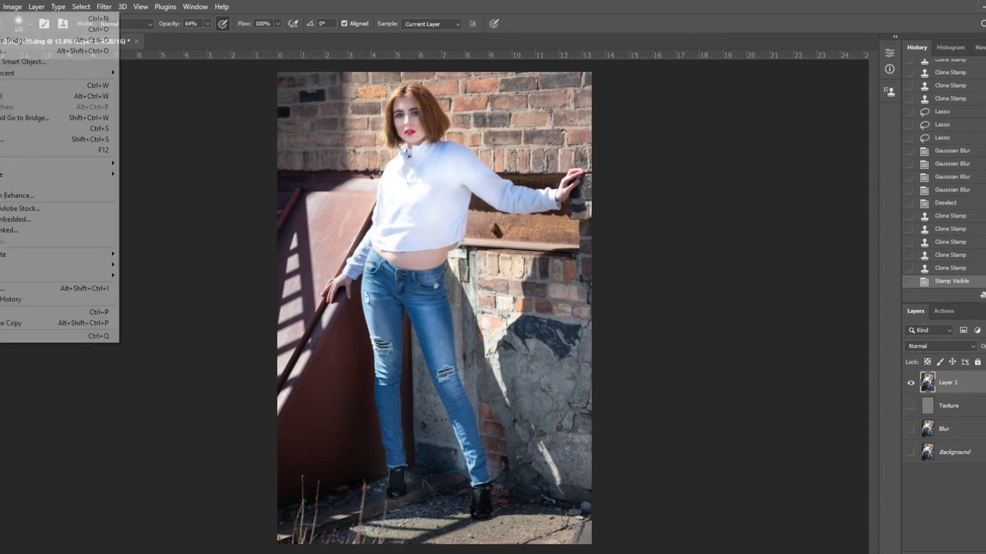
pyautogui.moveTo(29, 266)
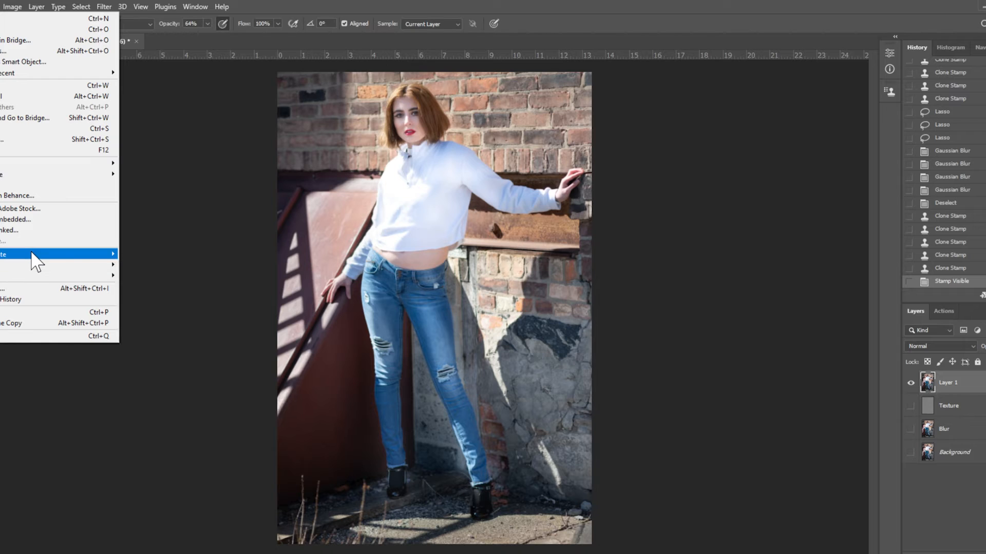
pyautogui.click(178, 339)
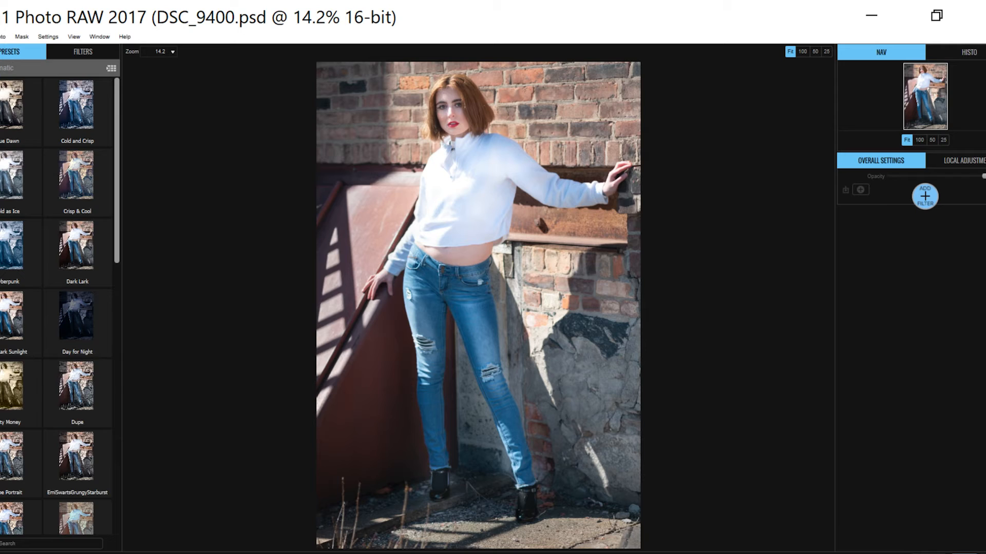
# Switch to another preset category and apply the Dirty Bird preset to the photo.
pyautogui.click(7, 68)
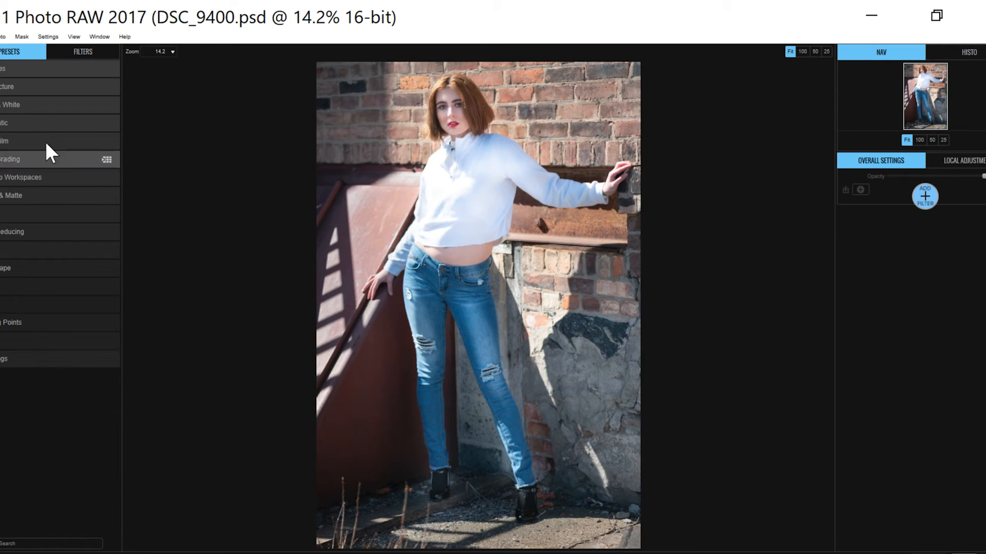
pyautogui.click(21, 252)
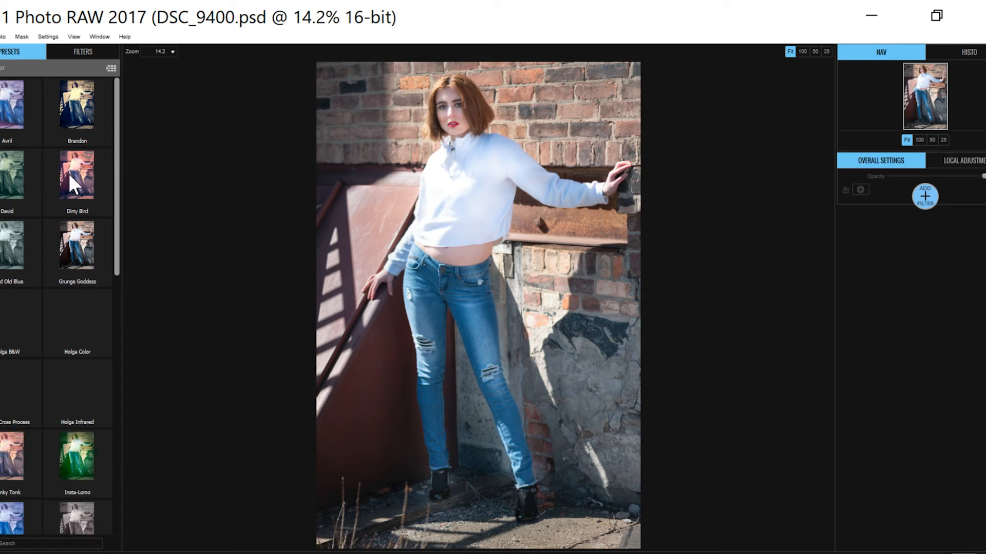
pyautogui.click(70, 177)
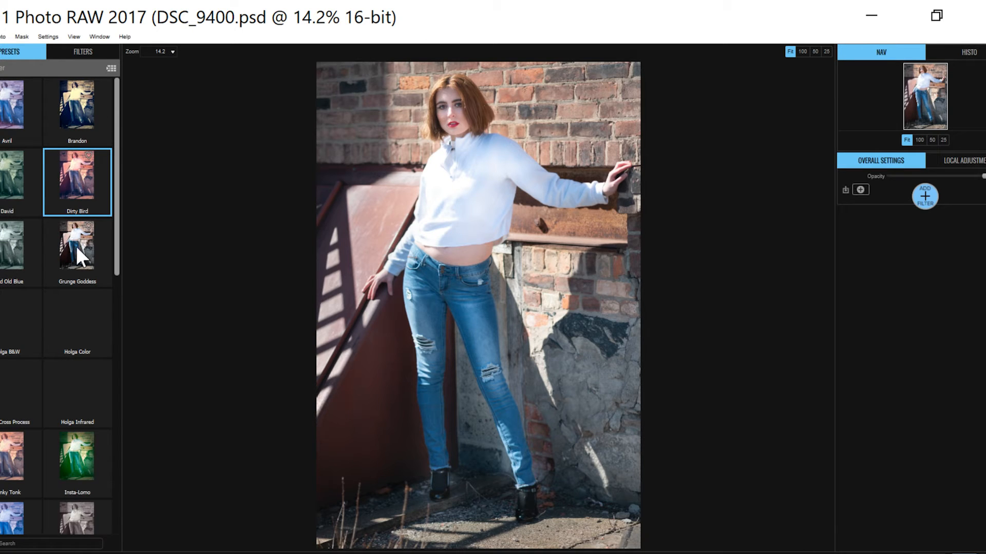
# Try the Avril preset, and replace it with the Dark Lark preset from the Cinematic category.
pyautogui.click(16, 110)
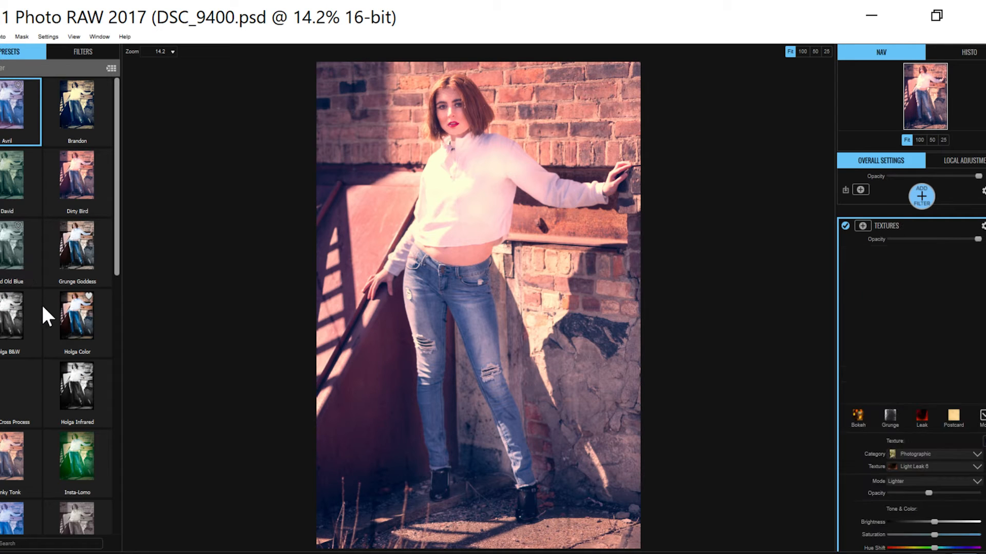
pyautogui.click(2, 68)
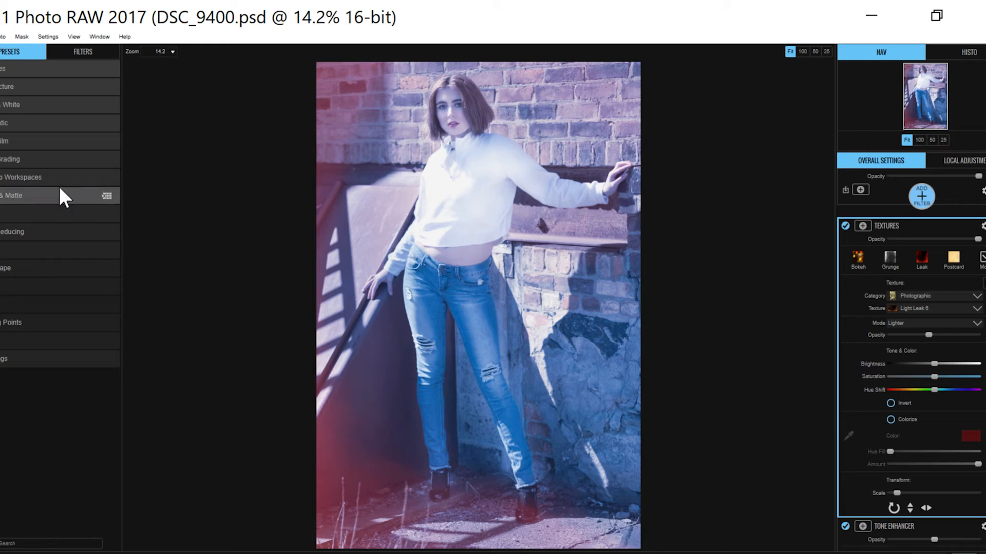
pyautogui.click(13, 123)
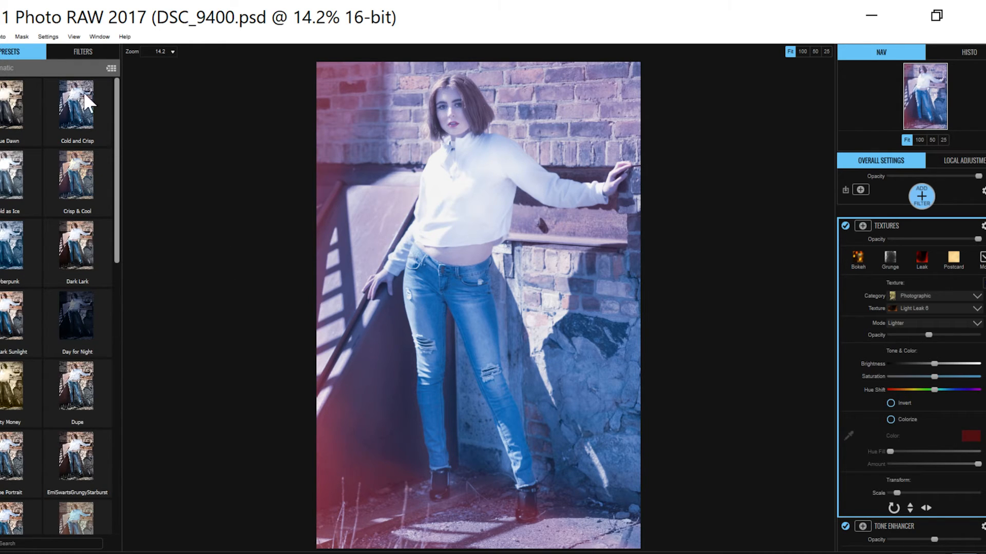
pyautogui.click(78, 250)
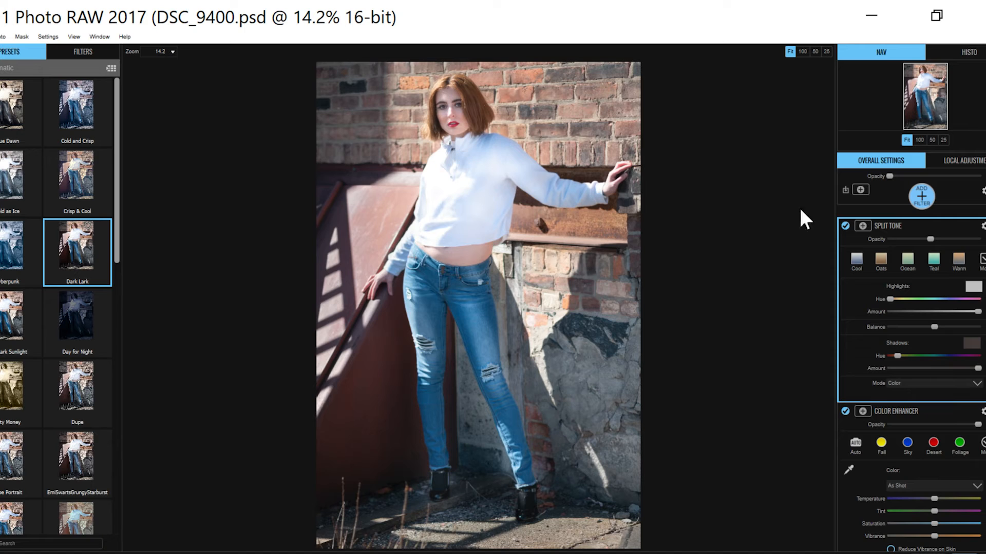
# Set the Dark Lark preset to full opacity with a slightly higher Split Tone opacity, and return the result to Photoshop.
pyautogui.moveTo(889, 175); pyautogui.dragTo(978, 176)
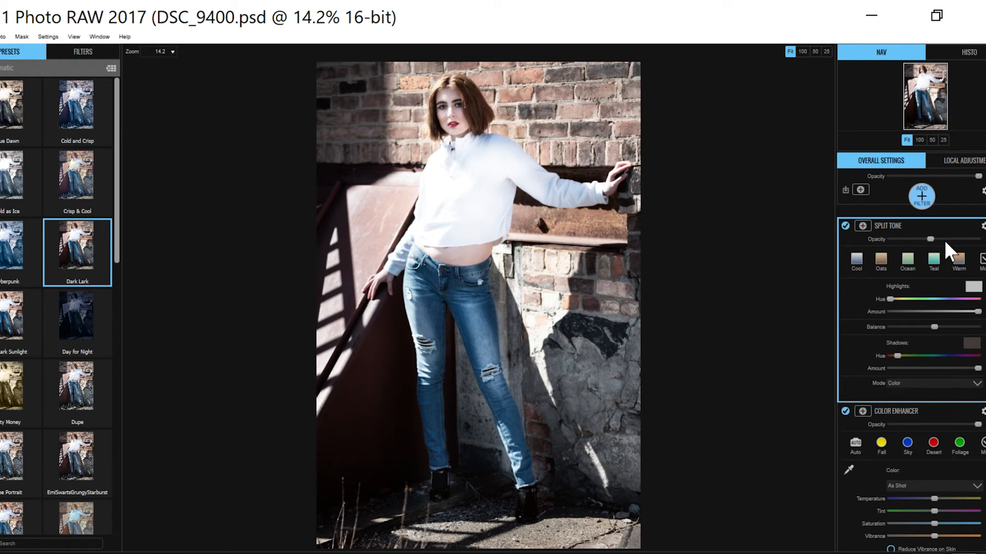
pyautogui.moveTo(935, 239); pyautogui.dragTo(939, 239)
pyautogui.moveTo(978, 425)
pyautogui.mouseDown()
pyautogui.moveTo(915, 424)
pyautogui.moveTo(978, 425)
pyautogui.mouseUp()
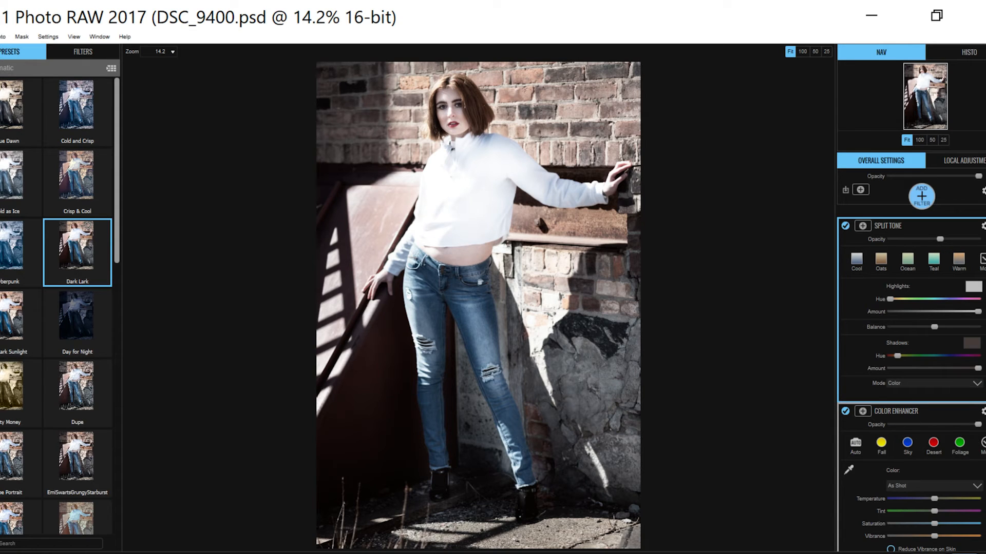
pyautogui.scroll(-2, 912, 359)
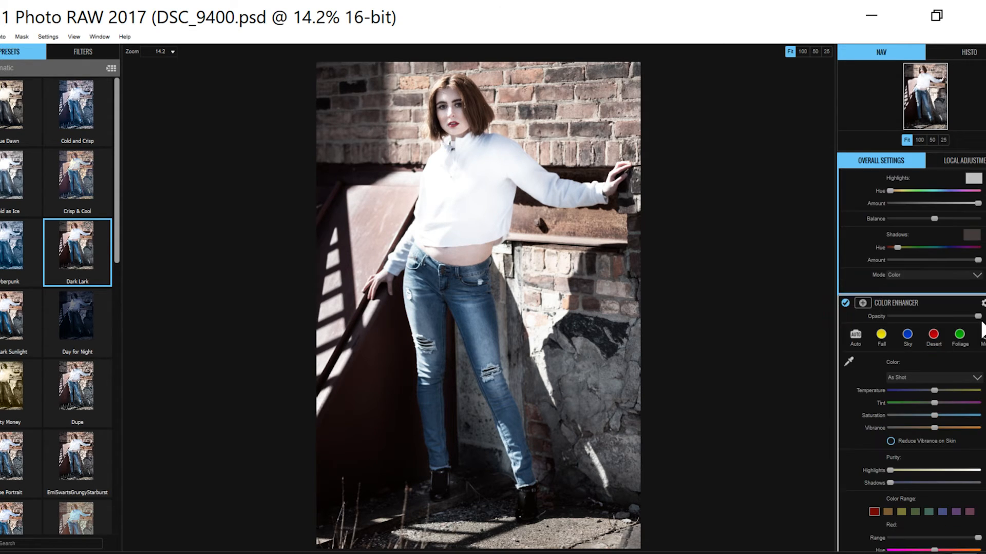
pyautogui.scroll(2, 924, 231)
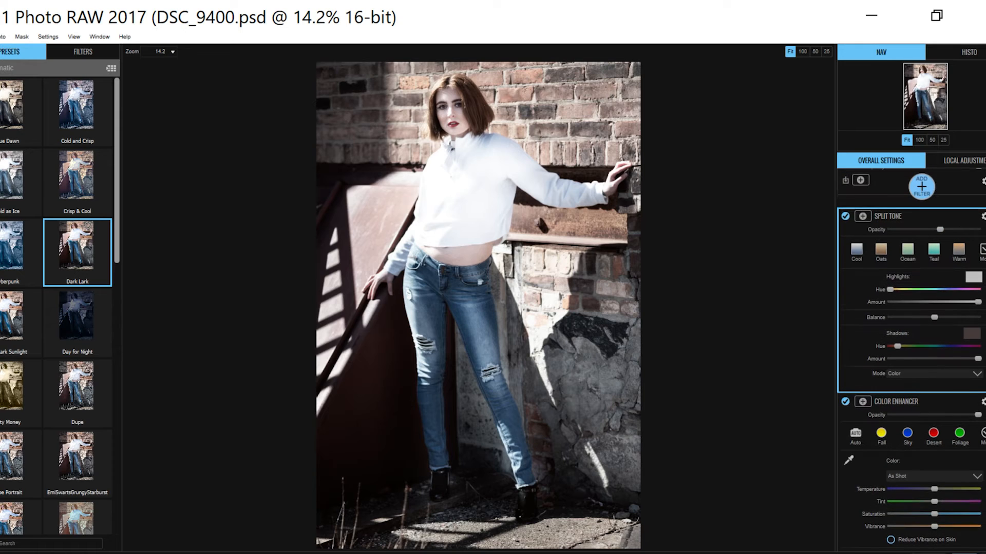
pyautogui.click(922, 195)
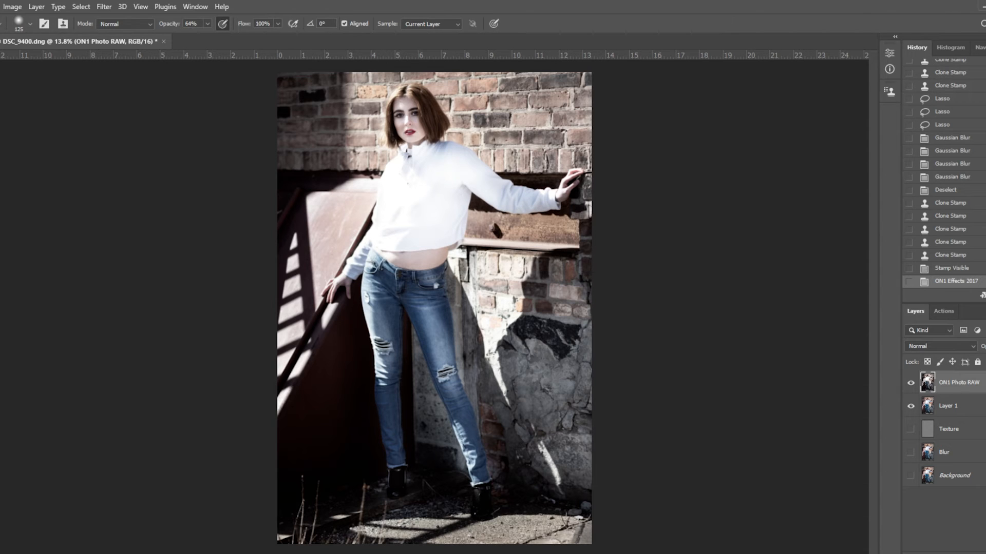
# Compare the ON1 Photo RAW layer with the layer below by fading its opacity out and back to full.
pyautogui.click(985, 346)
pyautogui.moveTo(982, 378)
pyautogui.mouseDown()
pyautogui.moveTo(956, 381)
pyautogui.moveTo(947, 367)
pyautogui.moveTo(985, 366)
pyautogui.moveTo(977, 366)
pyautogui.mouseUp()
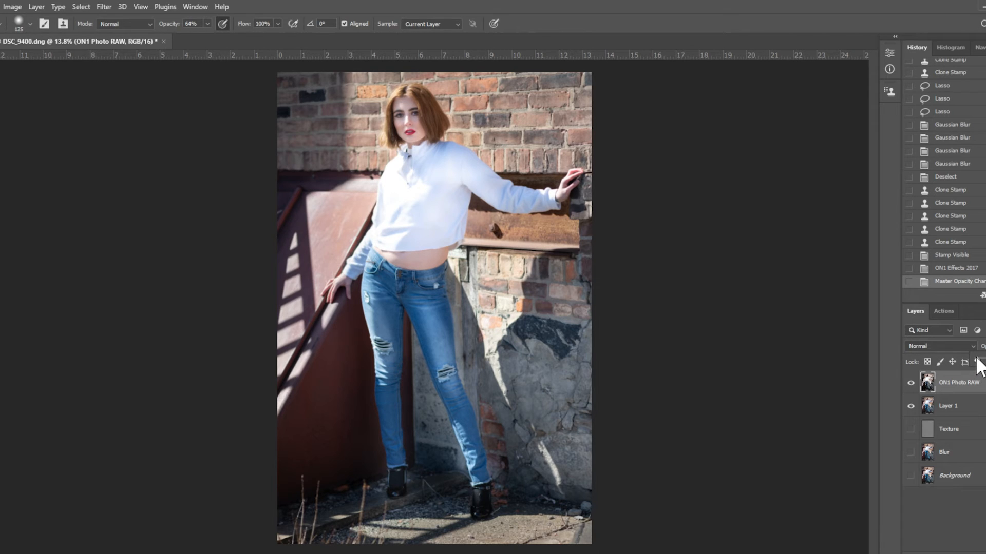
pyautogui.moveTo(982, 359); pyautogui.dragTo(985, 359)
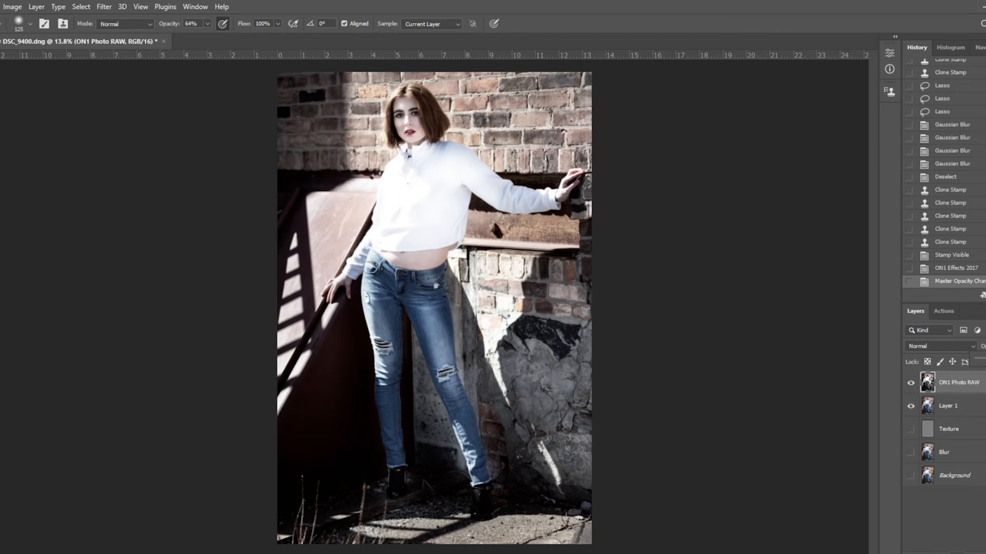
# Add a white layer mask to the ON1 Photo RAW layer and set the Brush tool's opacity to 28%.
pyautogui.click(957, 553)
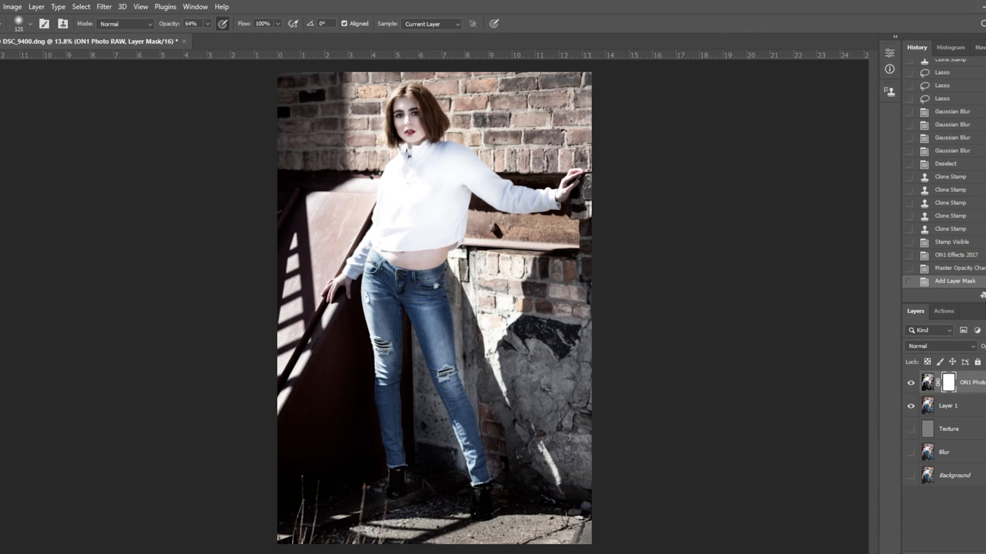
pyautogui.press('b')
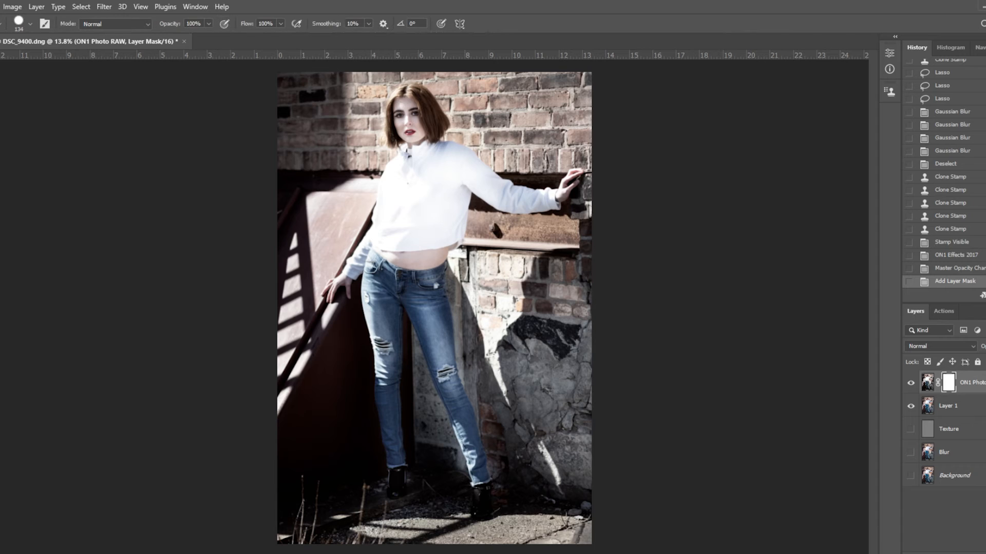
pyautogui.click(209, 24)
pyautogui.click(172, 36)
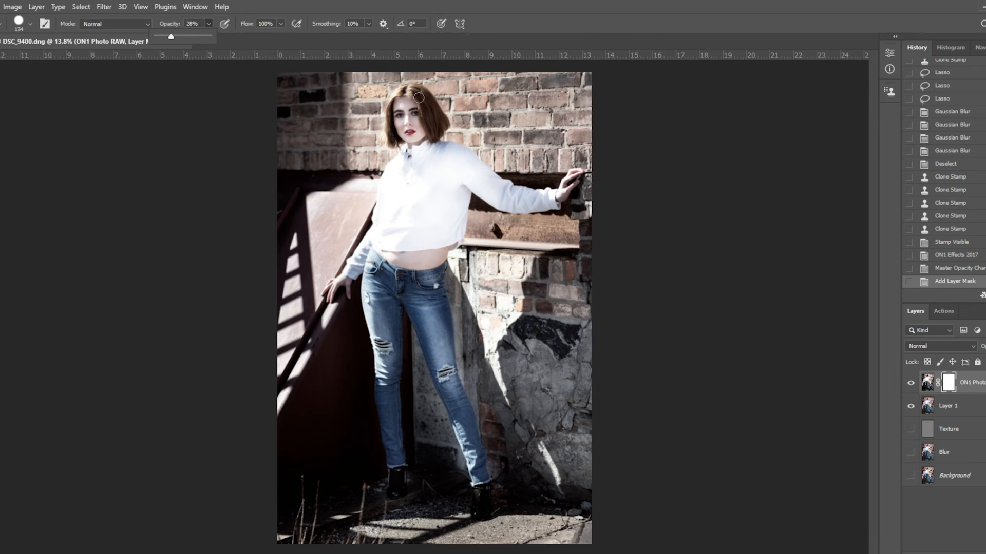
# Brush over the hair and face on the layer mask with the 134 px brush to reduce the effect there.
pyautogui.scroll(3, 425, 103)
pyautogui.scroll(1, 426, 101)
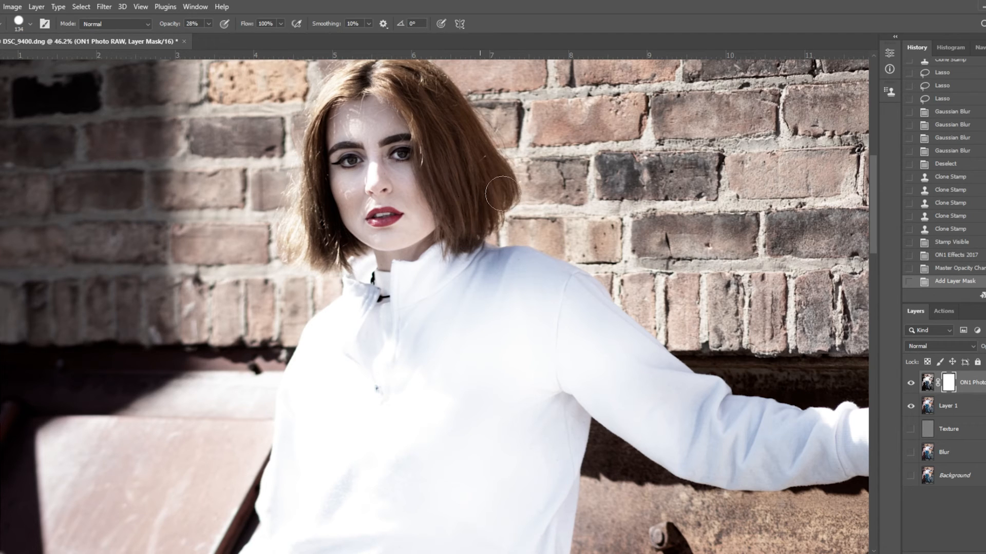
pyautogui.moveTo(483, 237); pyautogui.dragTo(393, 224)
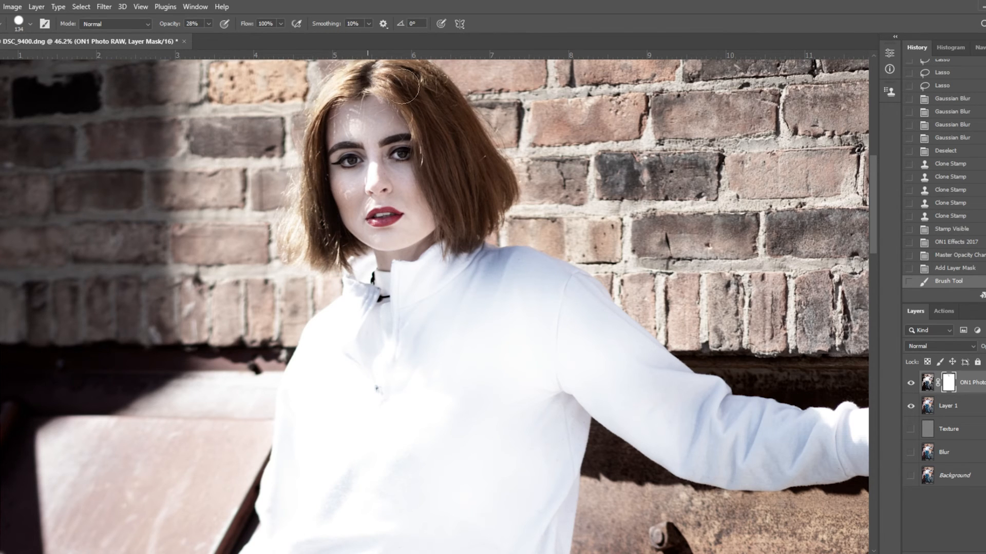
pyautogui.moveTo(418, 81)
pyautogui.mouseDown()
pyautogui.moveTo(482, 212)
pyautogui.moveTo(393, 193)
pyautogui.mouseUp()
# Compare the whole image before and after the mask painting using the history states, ending on the last brush stroke.
pyautogui.scroll(-3, 584, 239)
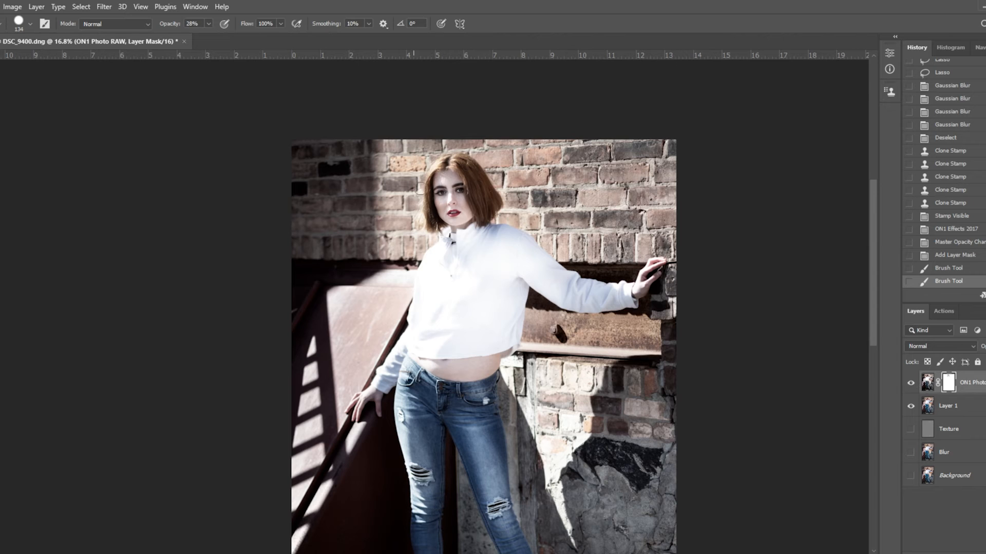
pyautogui.scroll(-2, 588, 281)
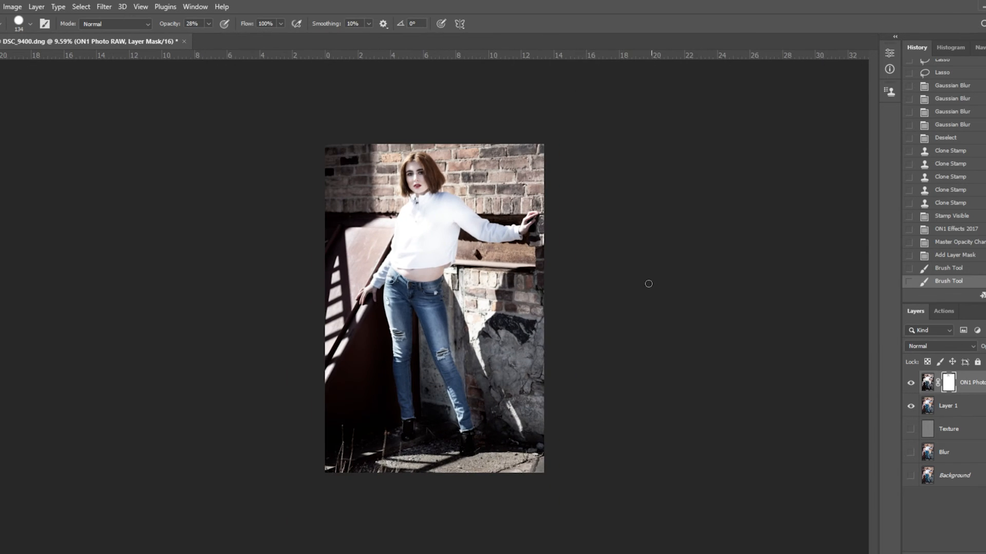
pyautogui.scroll(1, 527, 236)
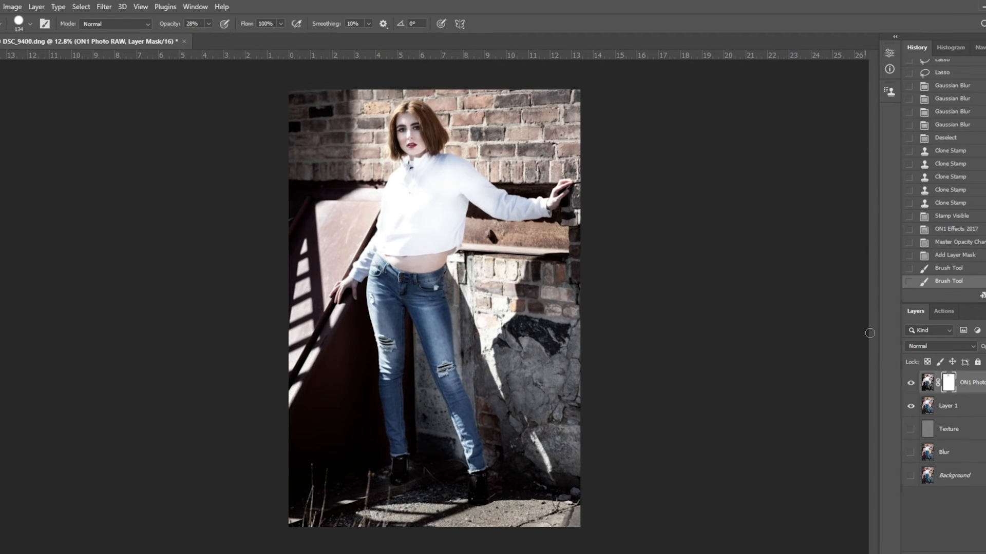
pyautogui.click(961, 257)
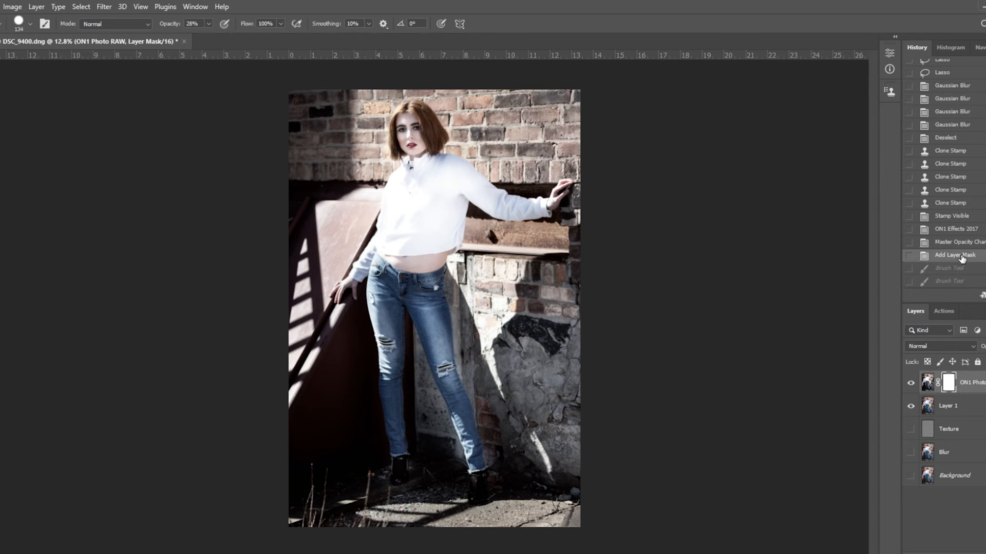
pyautogui.click(965, 282)
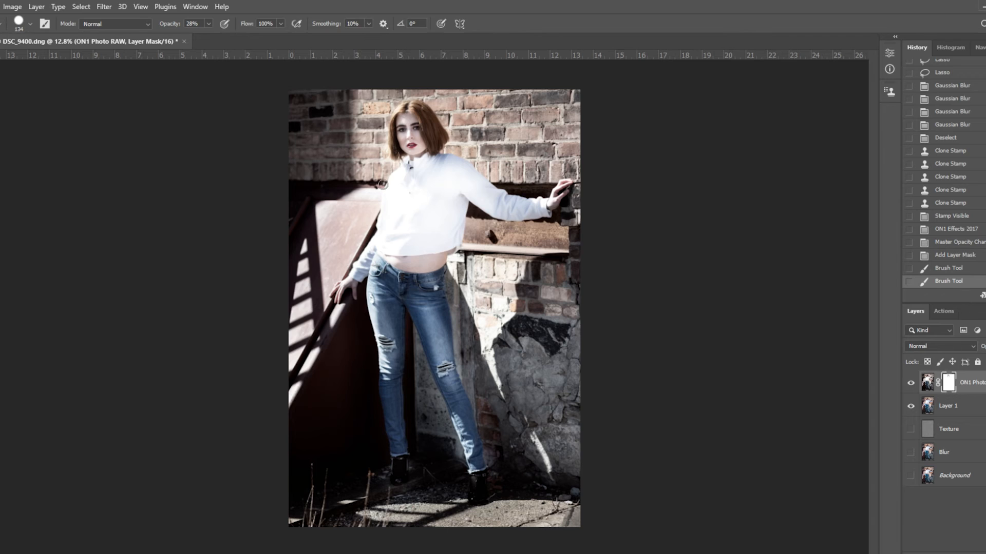
# Close the DSC_9400.dng document and save its changes.
pyautogui.click(184, 41)
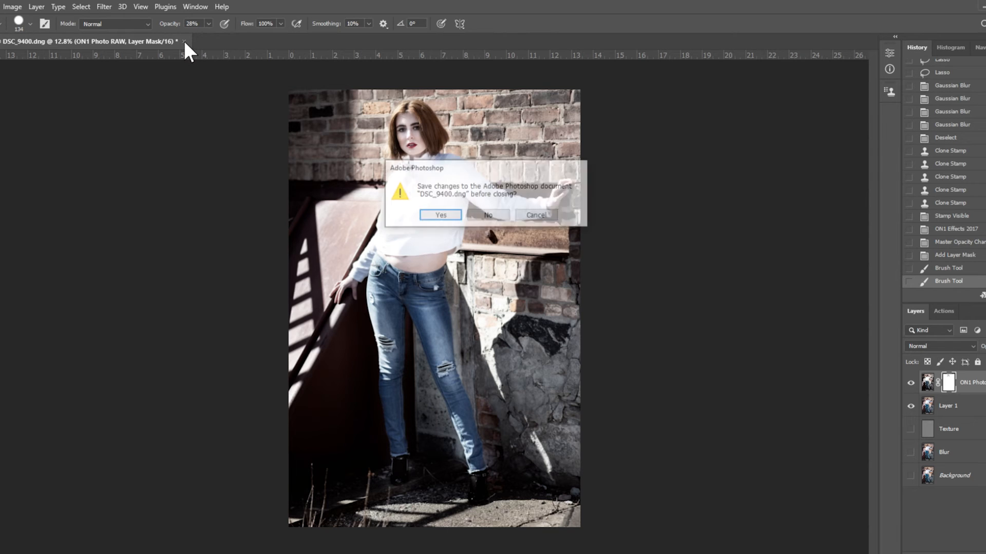
pyautogui.click(440, 216)
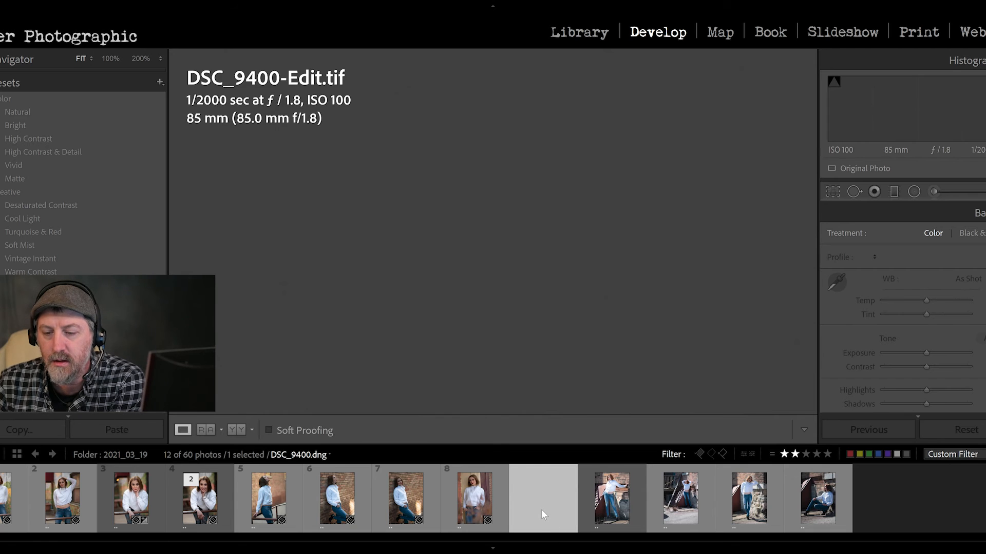
# Compare DSC_9400-Edit.tif with the original DSC_9400.dng in Lightroom, ending on the edited version.
pyautogui.click(543, 513)
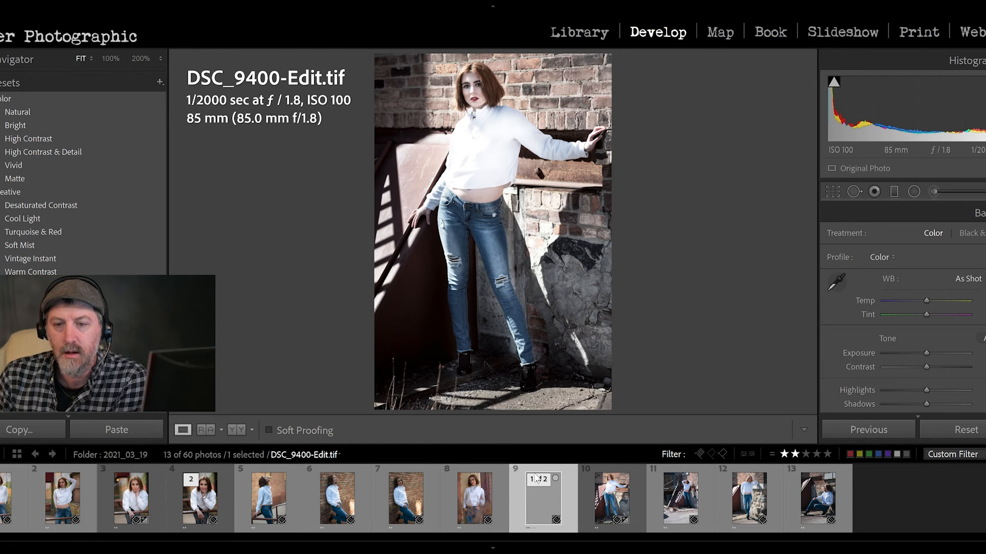
pyautogui.click(606, 506)
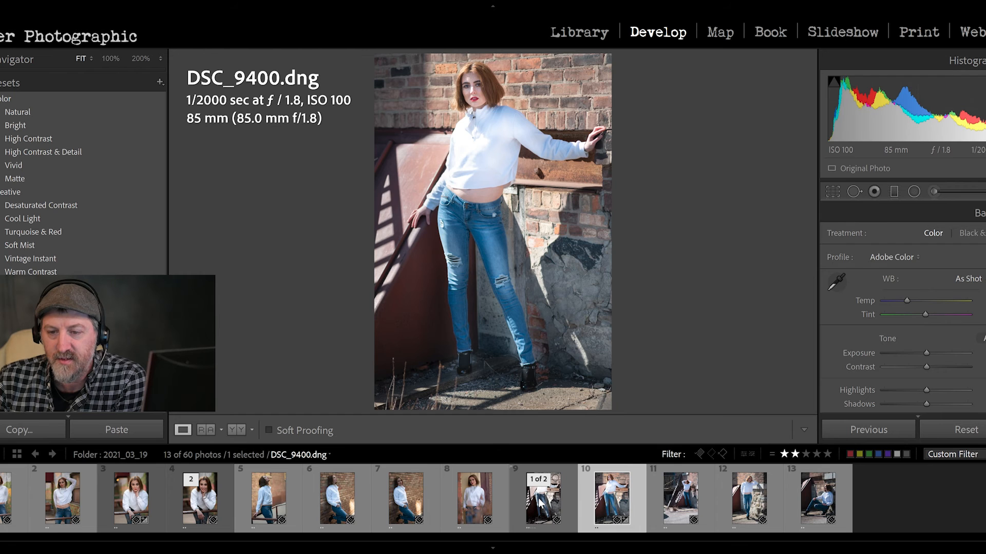
pyautogui.click(540, 503)
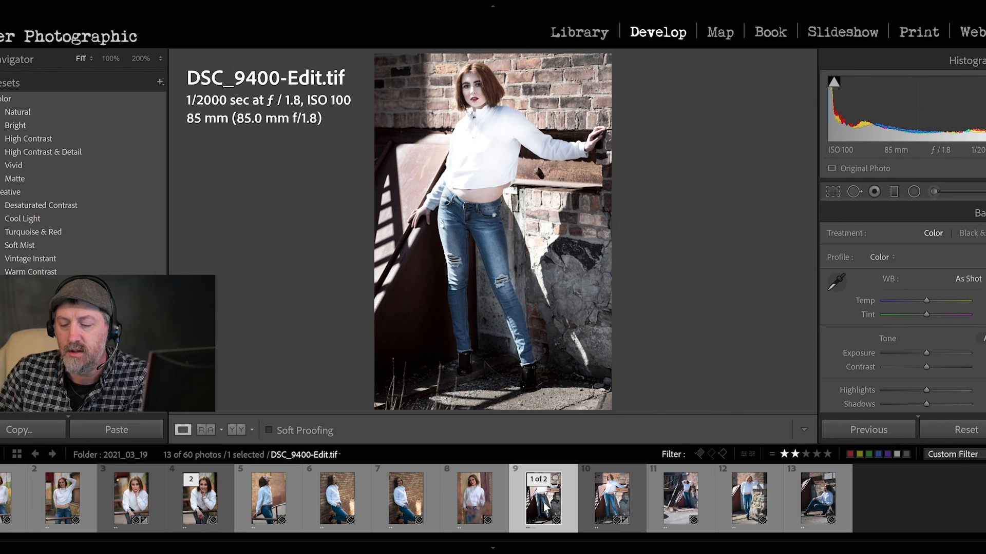
# Rate DSC_9400-Edit.tif five stars and browse the filmstrip filtered to five-star photos, ending on DSC_9420-Edit.tif.
pyautogui.press('5')
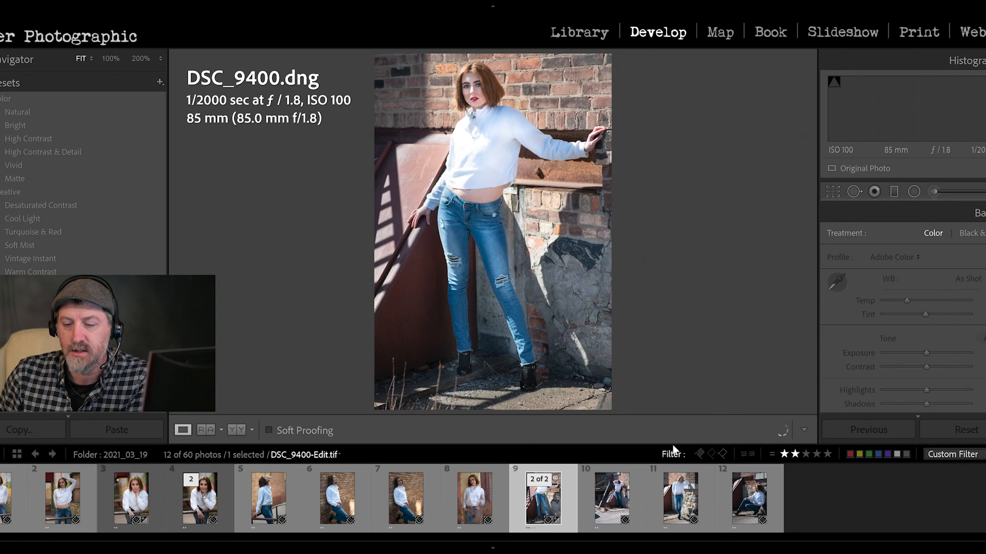
pyautogui.click(827, 454)
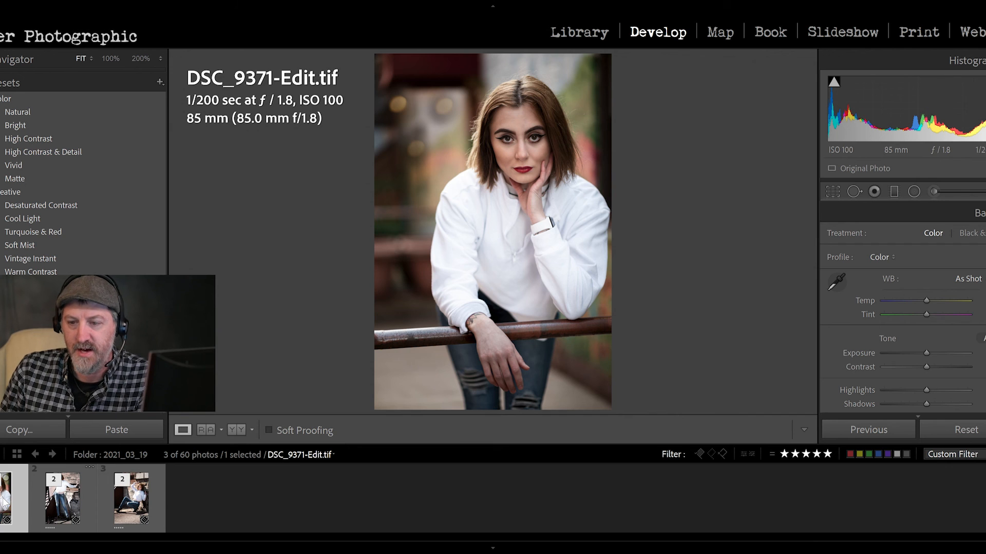
pyautogui.click(63, 499)
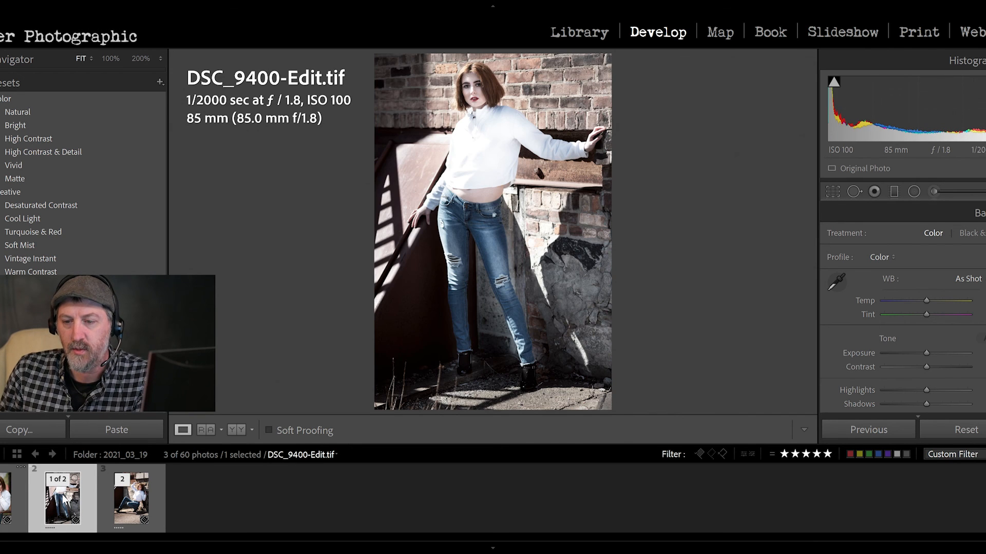
pyautogui.click(144, 507)
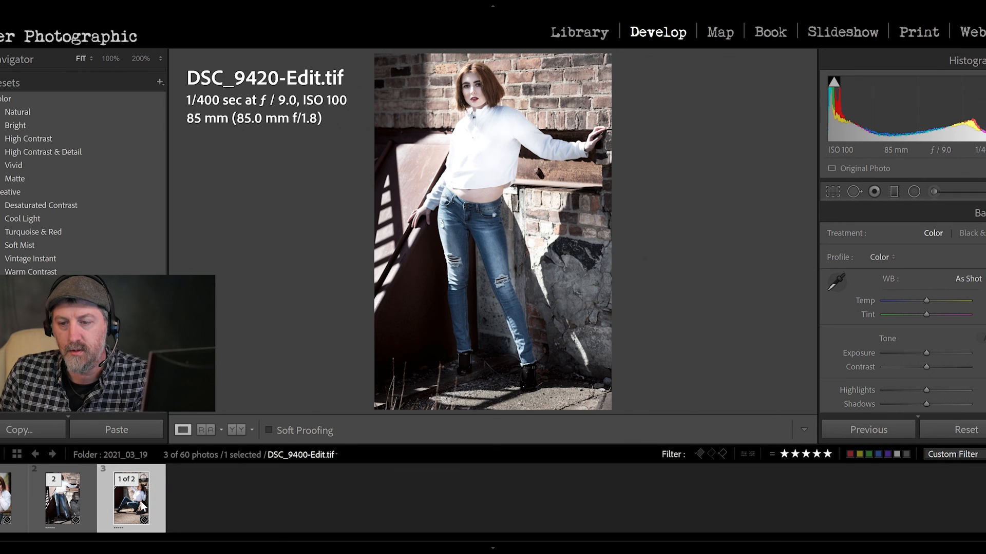